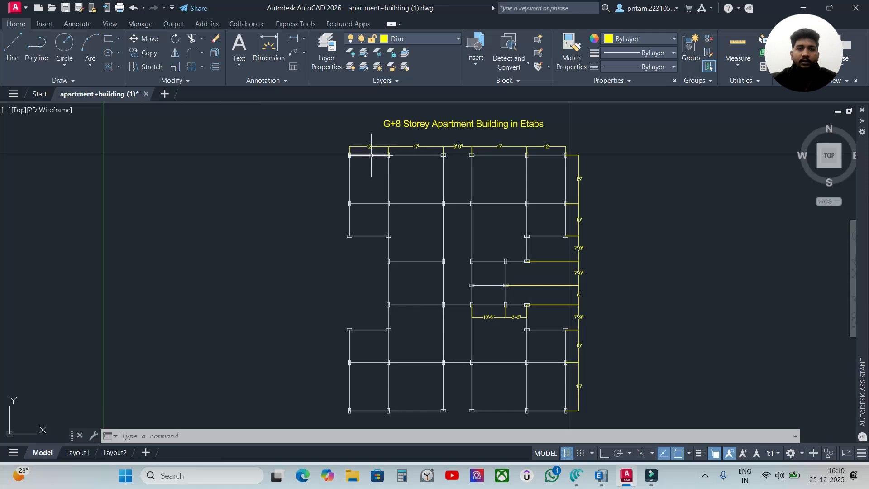
Examine the bay spacings along the upper edge of the apartment floor plan and its overall beam and column layout
scroll(371, 155, up, 2)
middle_drag(591, 136, 570, 181)
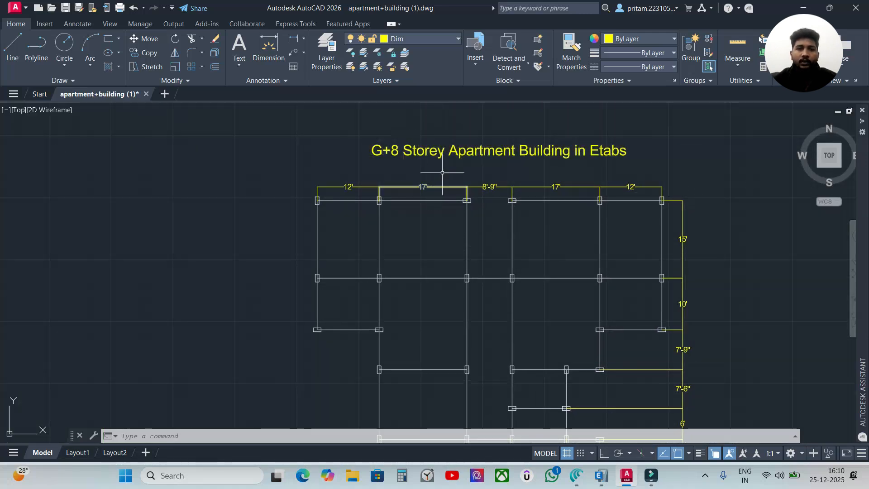
scroll(416, 291, down, 3)
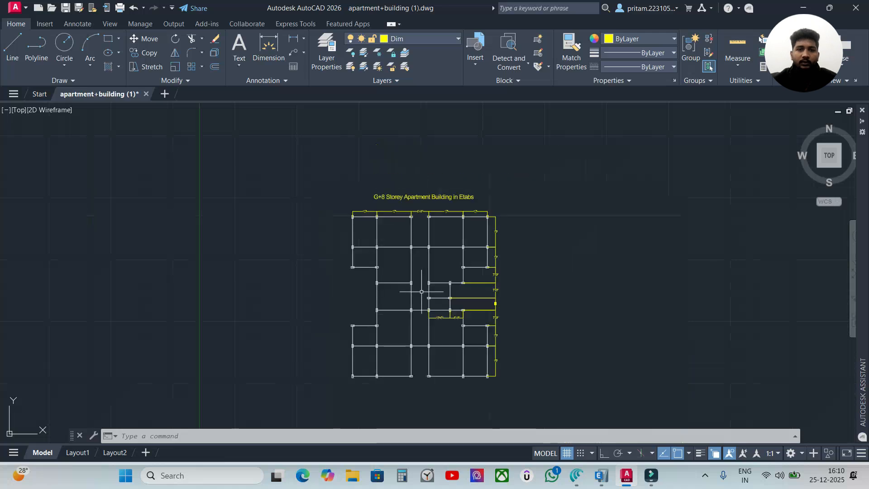
scroll(426, 272, up, 1)
scroll(323, 172, up, 4)
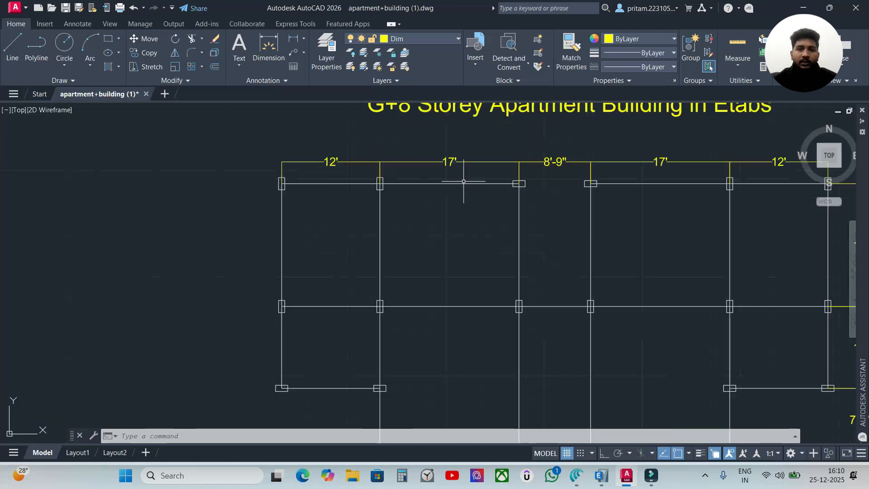
scroll(446, 200, down, 2)
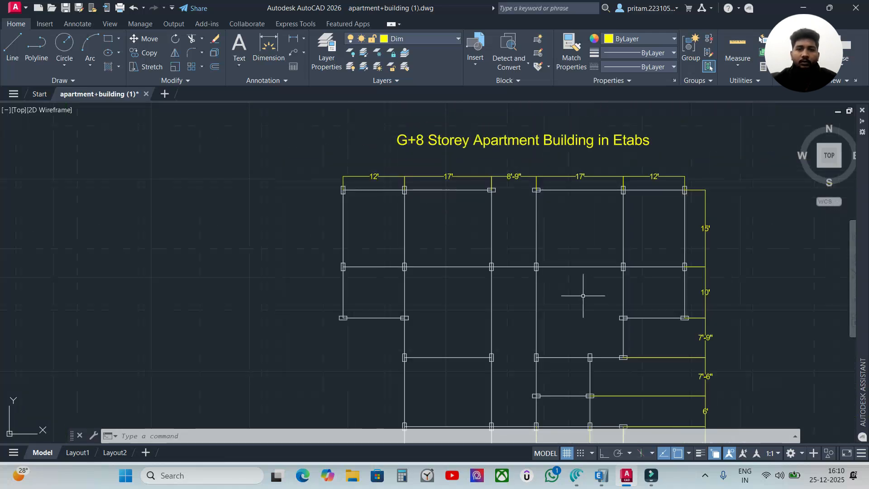
middle_drag(590, 301, 551, 190)
scroll(554, 237, down, 4)
scroll(543, 285, up, 2)
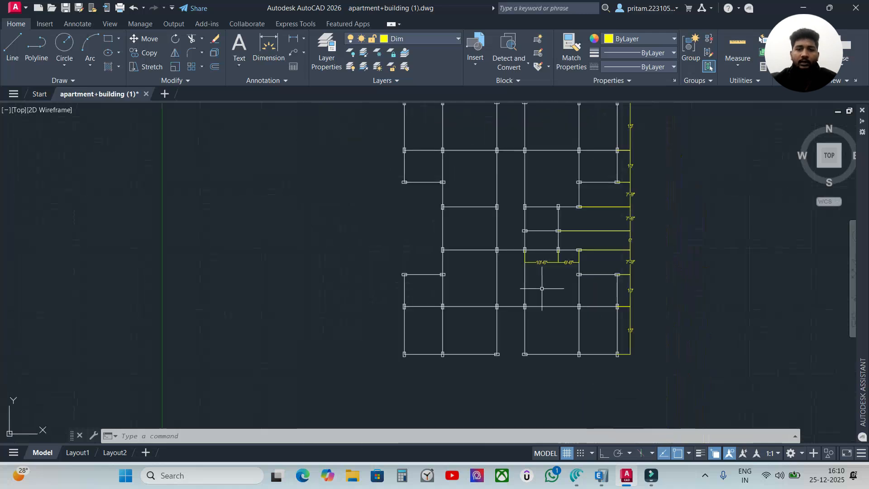
middle_drag(538, 250, 534, 300)
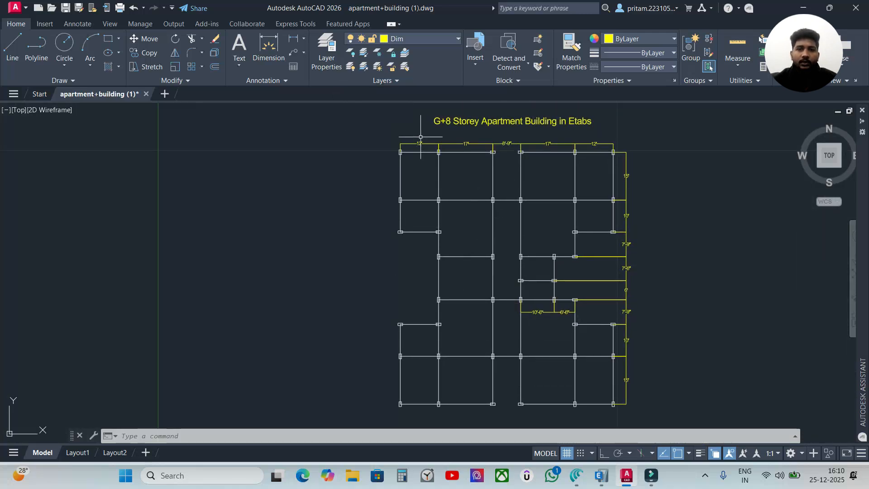
scroll(420, 136, up, 6)
scroll(445, 169, down, 2)
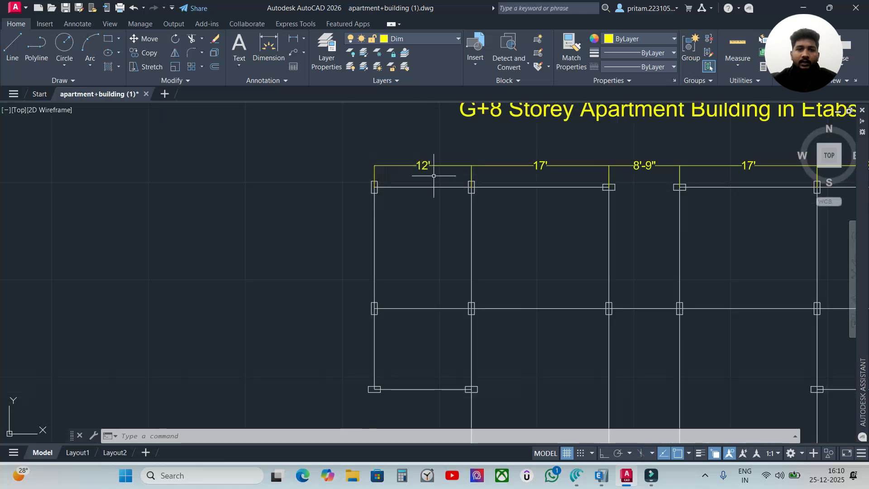
scroll(438, 198, down, 2)
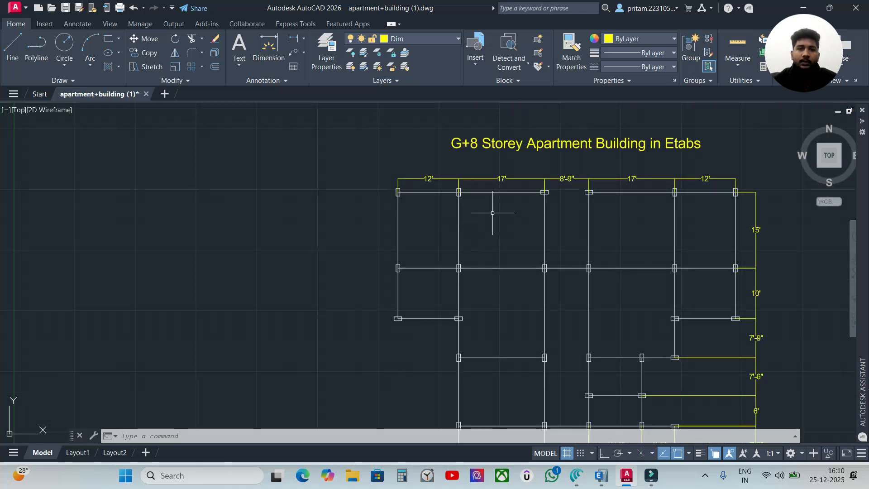
scroll(514, 243, down, 2)
middle_drag(593, 329, 480, 235)
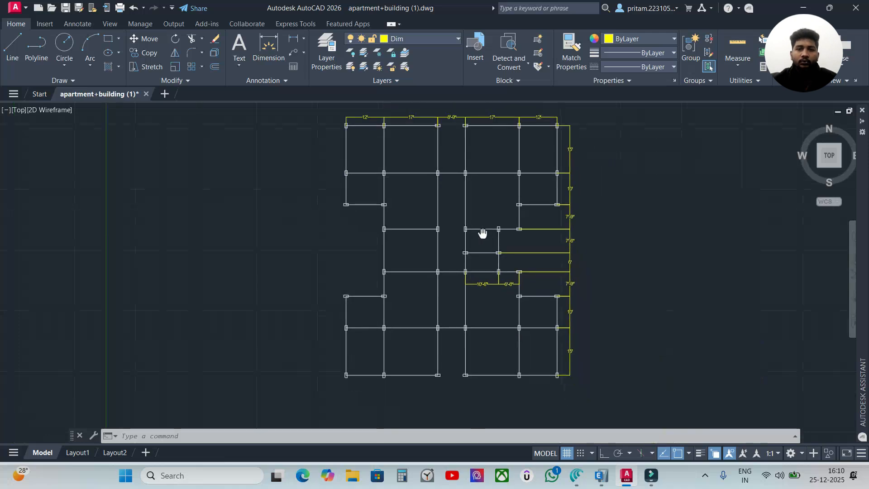
Inspect the plan's column positions, the small central bays and the dimensions along its right-hand edge
middle_drag(448, 185, 441, 239)
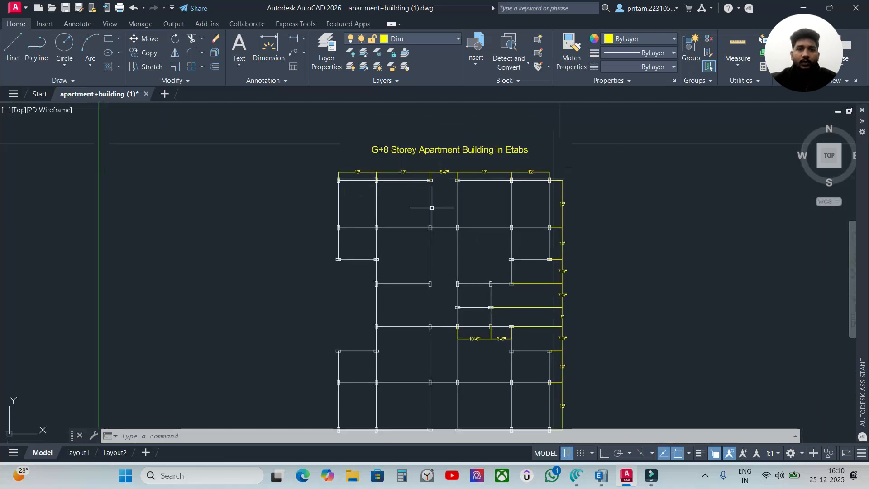
scroll(382, 197, up, 2)
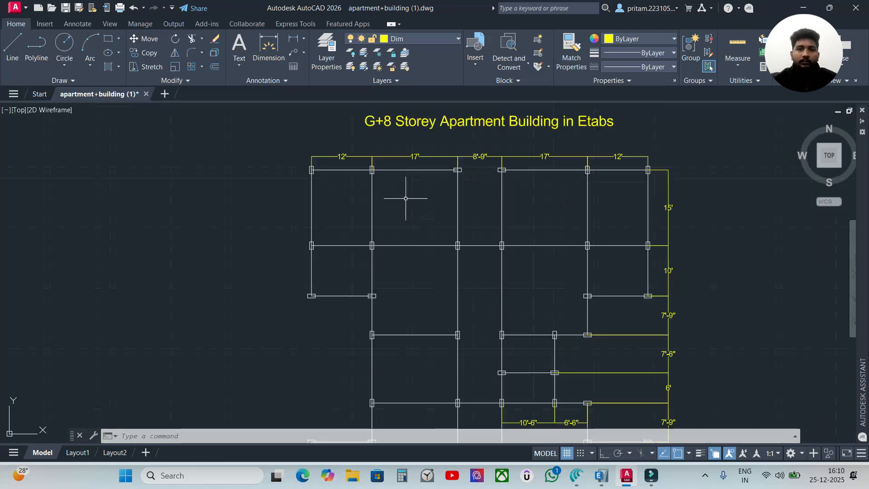
scroll(419, 154, down, 2)
middle_drag(439, 274, 445, 227)
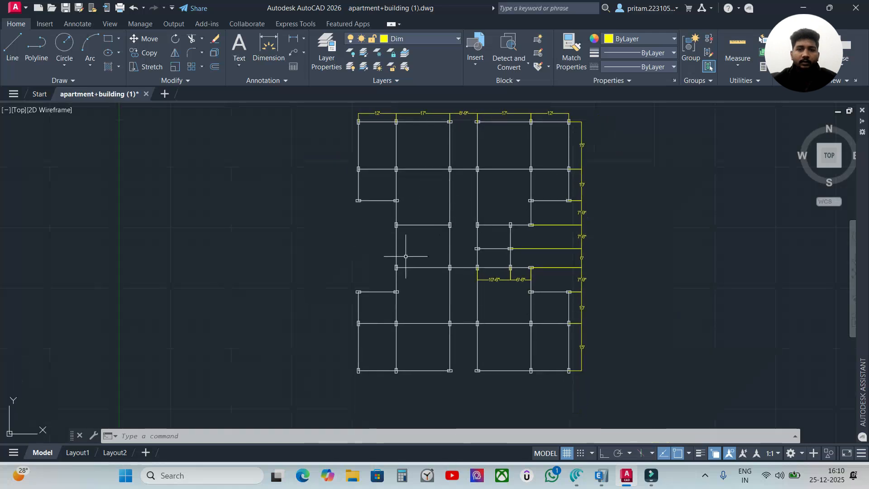
scroll(434, 140, up, 4)
middle_drag(434, 140, 339, 285)
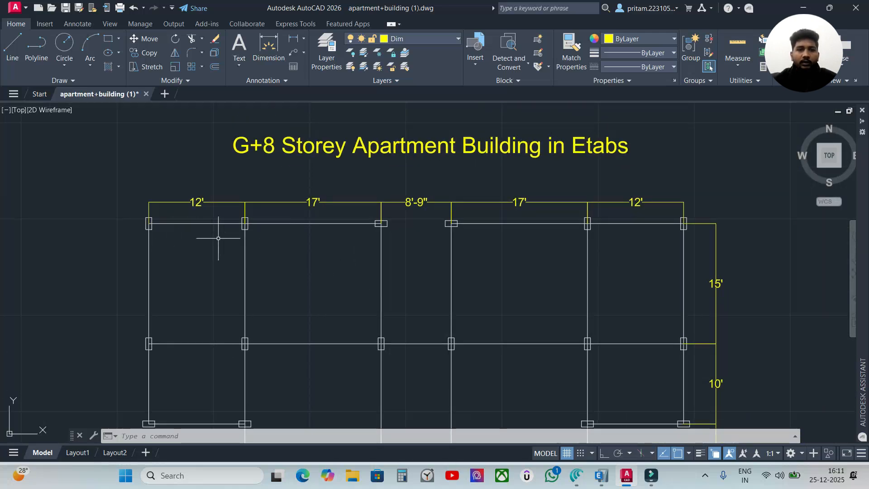
scroll(423, 248, down, 2)
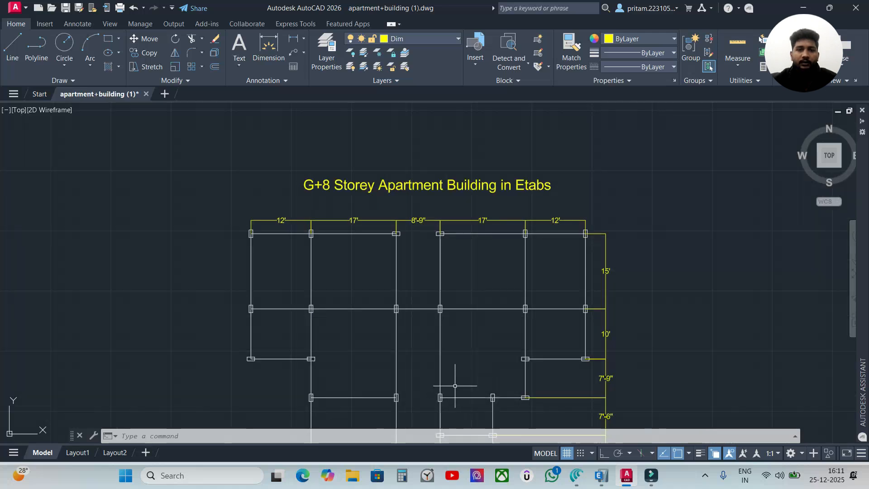
middle_drag(458, 380, 499, 277)
scroll(493, 277, down, 2)
scroll(489, 294, up, 2)
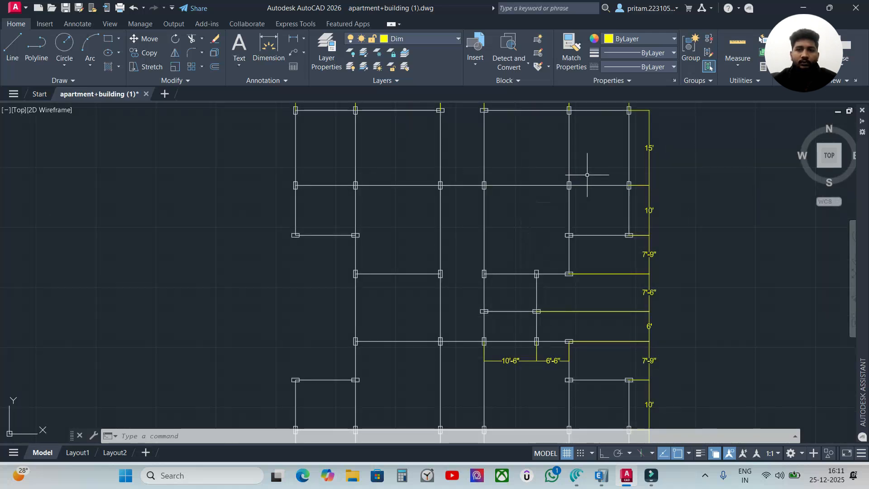
scroll(490, 256, down, 2)
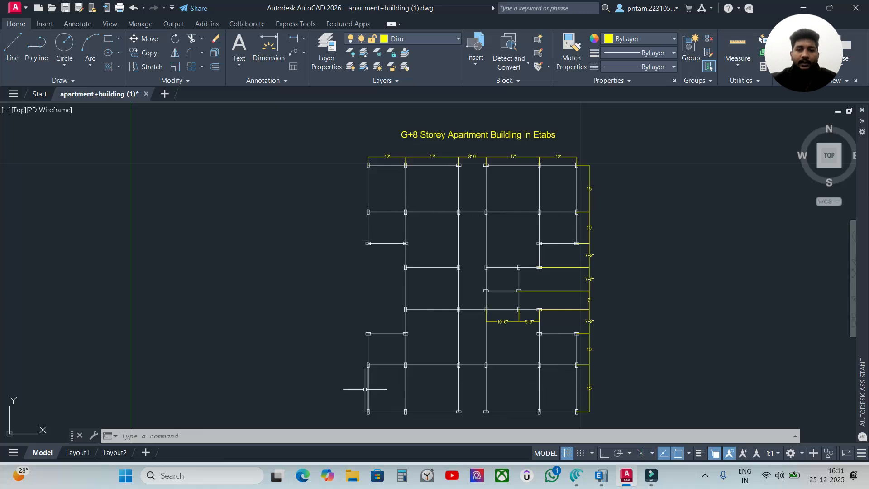
scroll(522, 300, up, 4)
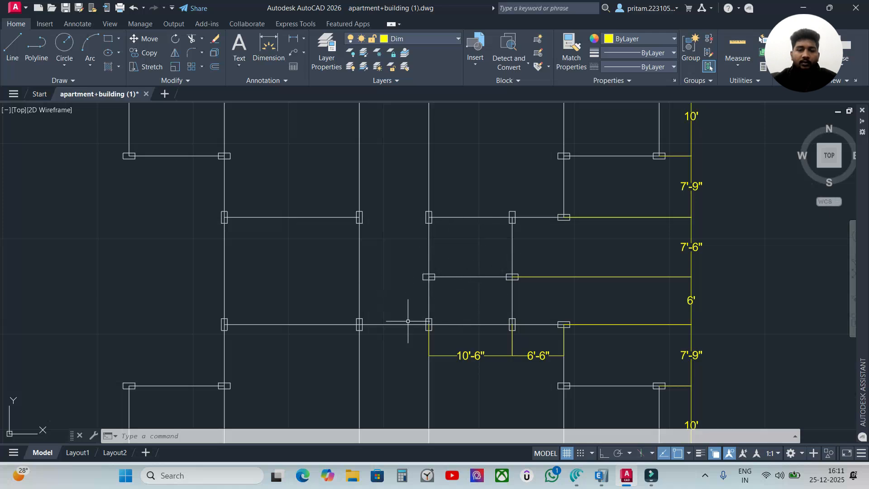
scroll(408, 321, down, 2)
scroll(416, 419, down, 2)
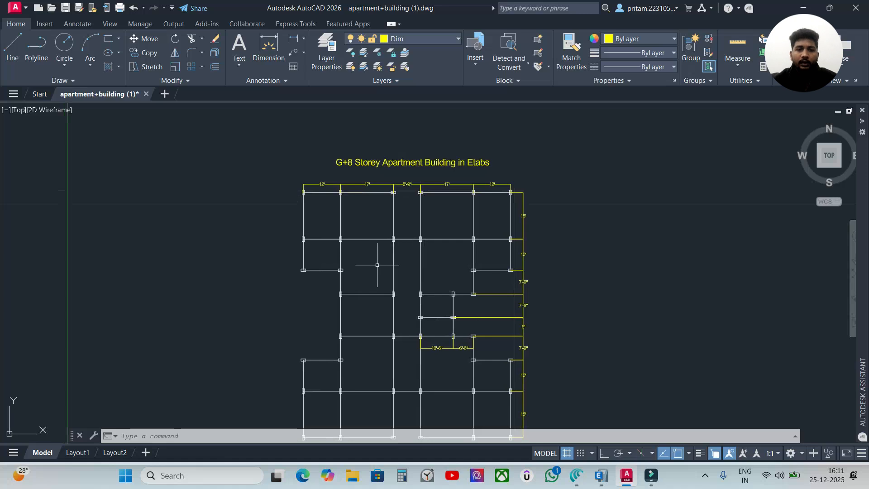
scroll(424, 345, up, 2)
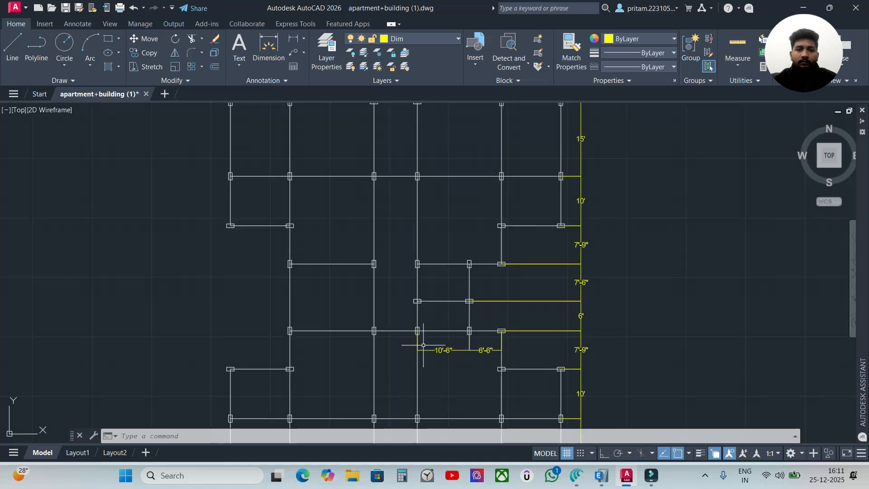
scroll(434, 316, down, 2)
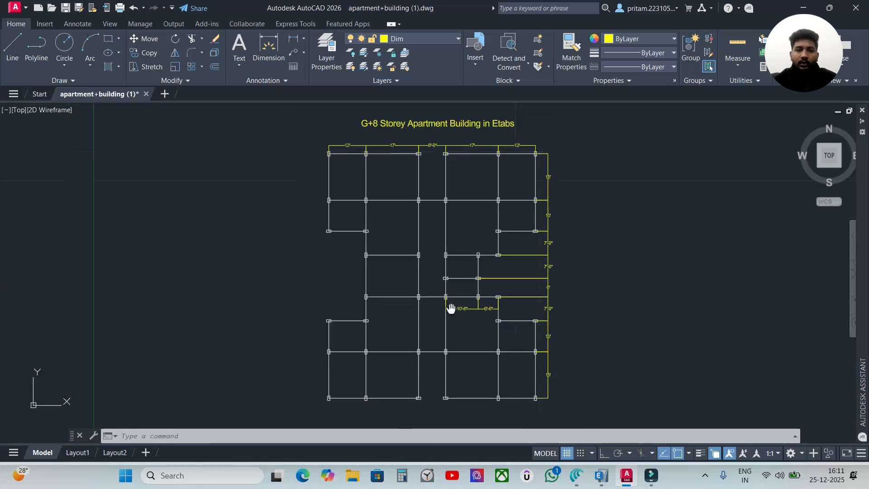
click(607, 254)
click(593, 268)
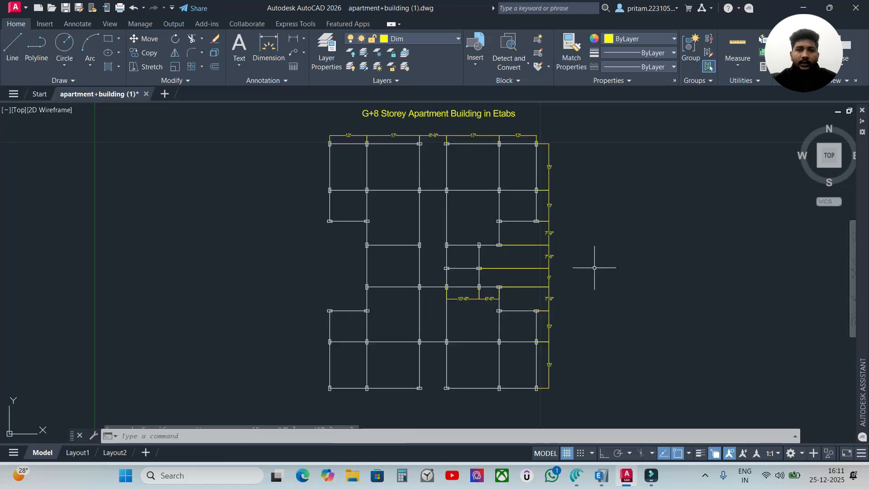
click(591, 270)
click(591, 269)
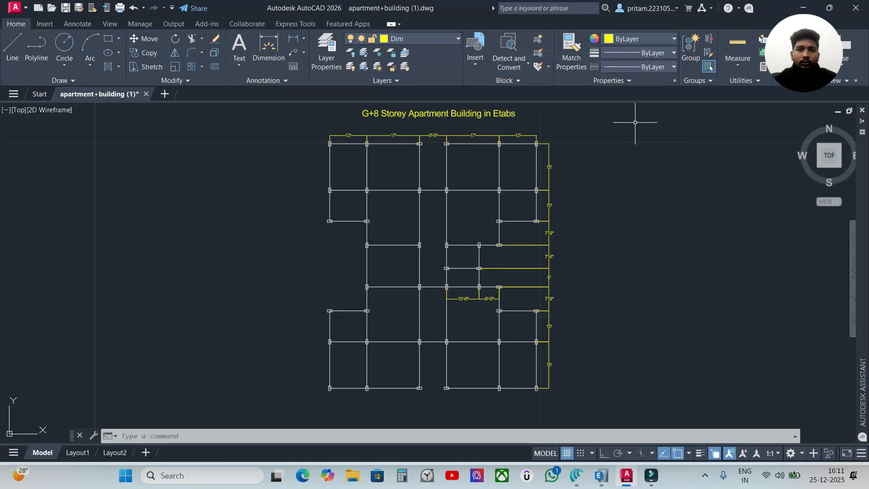
click(603, 394)
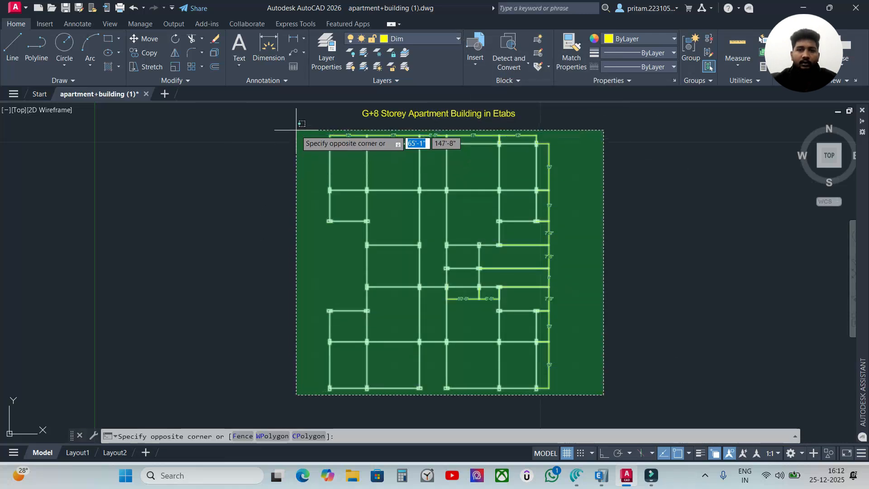
click(714, 349)
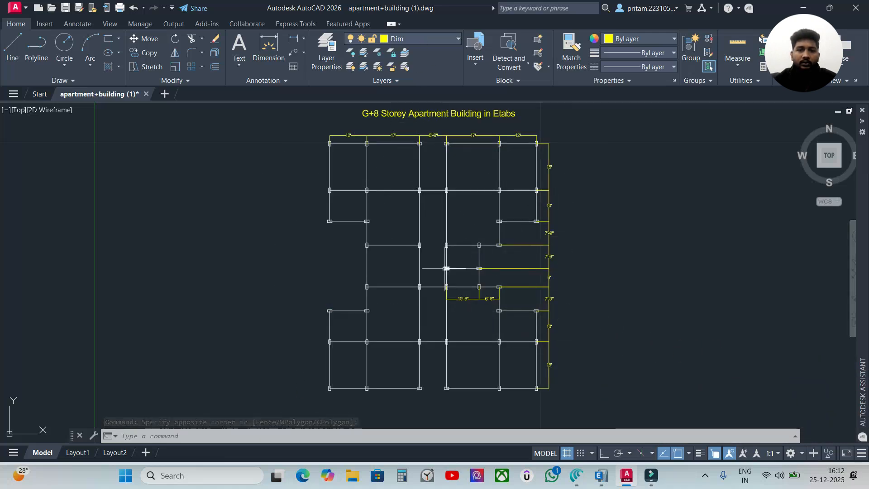
Lock the Dim, Defpoints and 0 layers, leaving only Beams and Columns editable
click(435, 43)
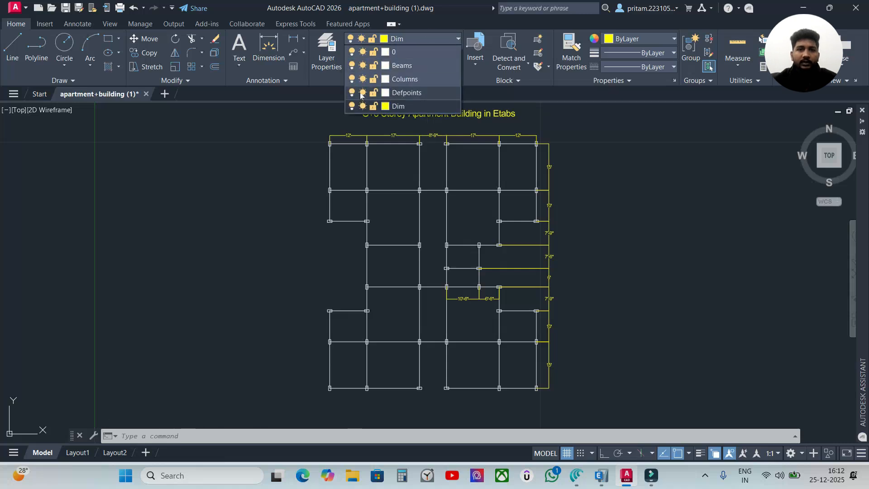
click(374, 107)
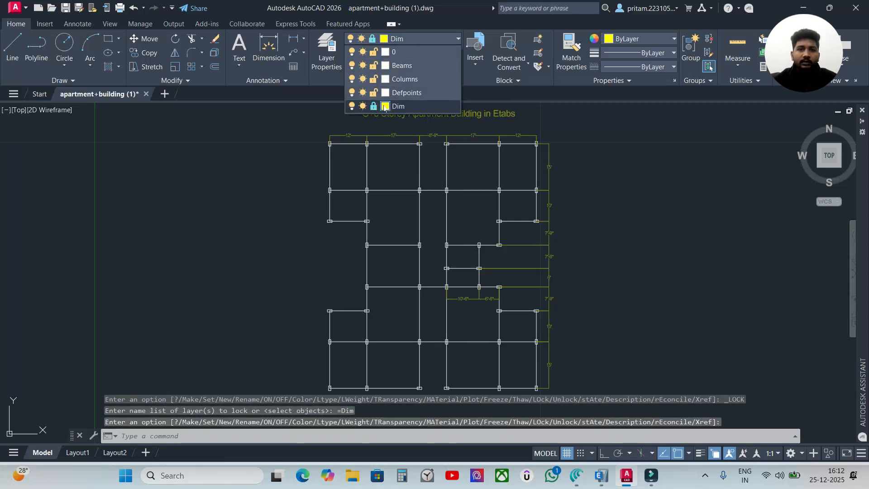
click(374, 93)
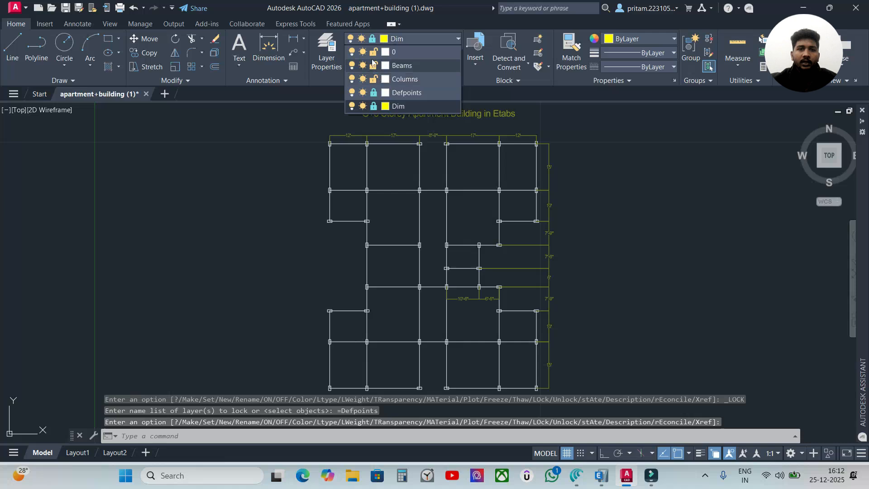
click(374, 51)
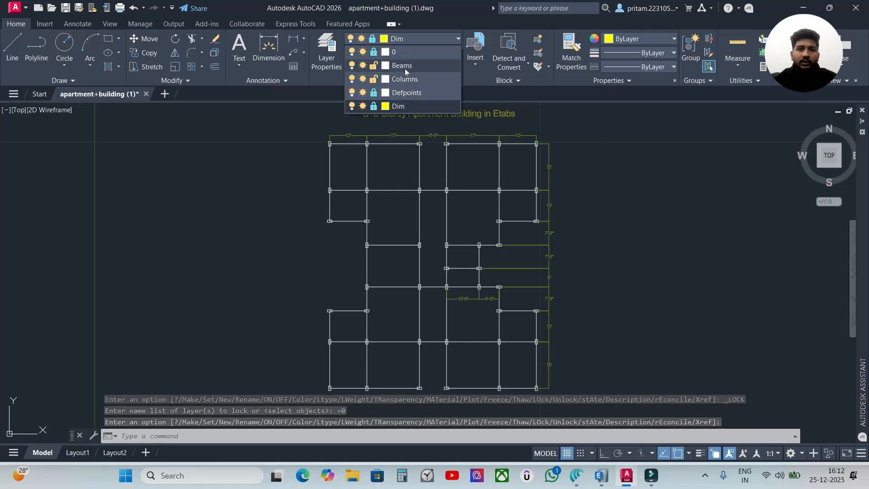
click(641, 248)
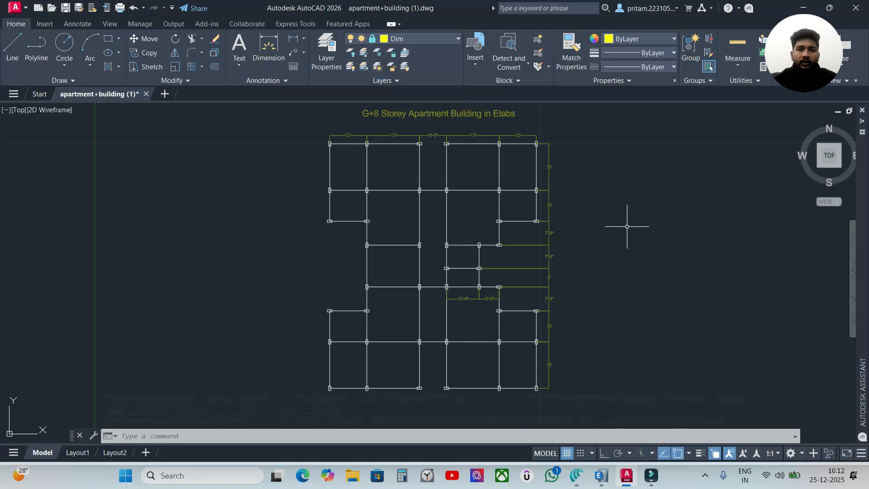
Select the entire floor plan with a crossing window and copy its beams and columns to the clipboard
click(606, 412)
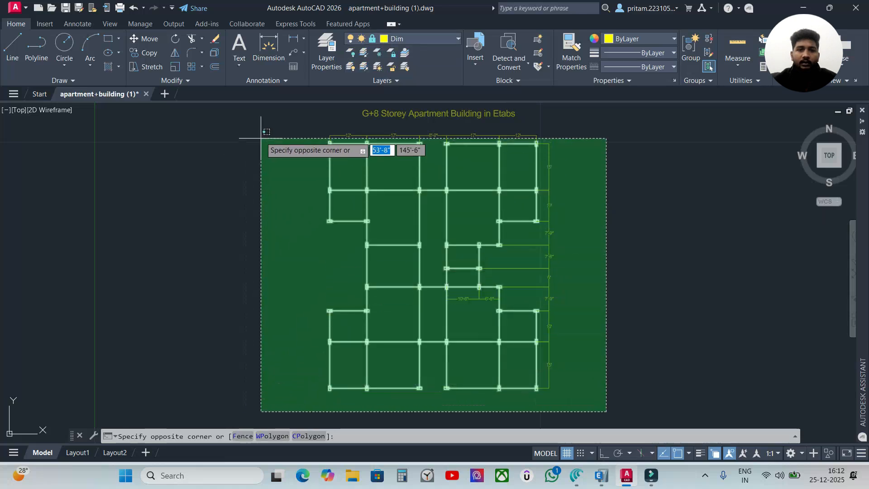
click(242, 113)
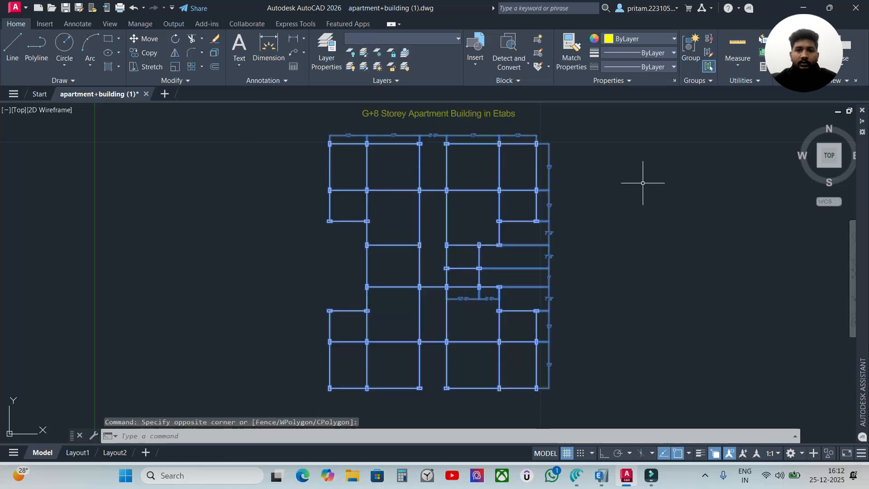
key(ctrl+c)
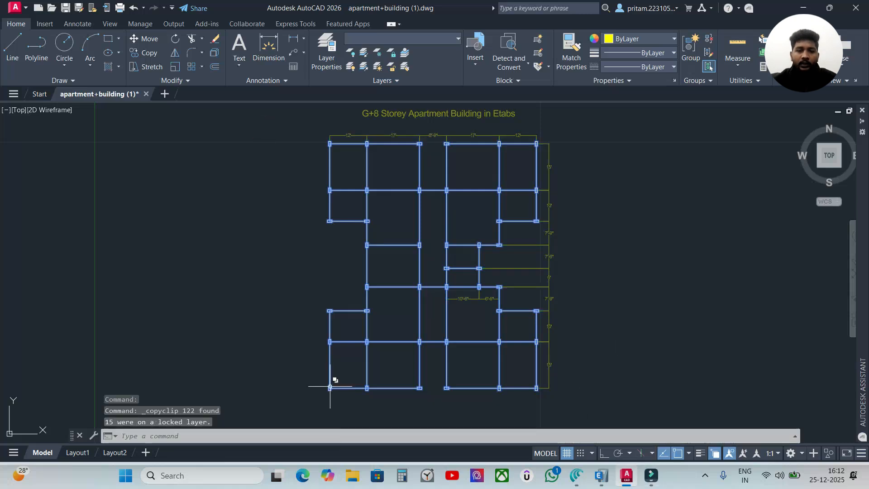
Turn on Ortho mode and clear the floor plan selection
click(344, 387)
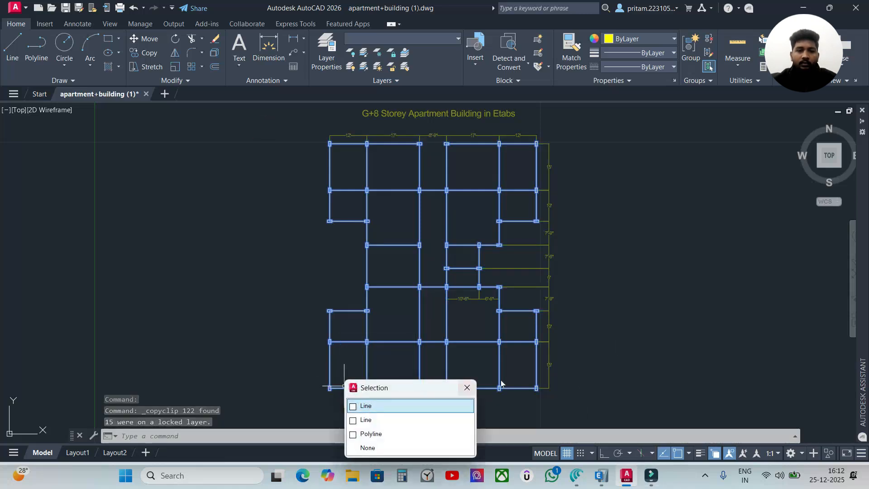
click(367, 406)
key(F8)
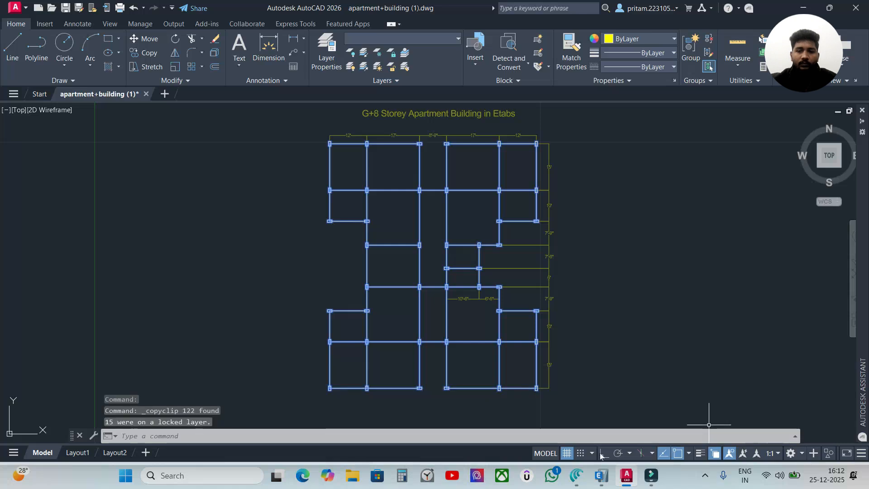
key(Escape)
key(Escape)
Copy the floor plan's beams and columns about 111'-10" to the right, using the centre of the lower-left column as base point
click(580, 111)
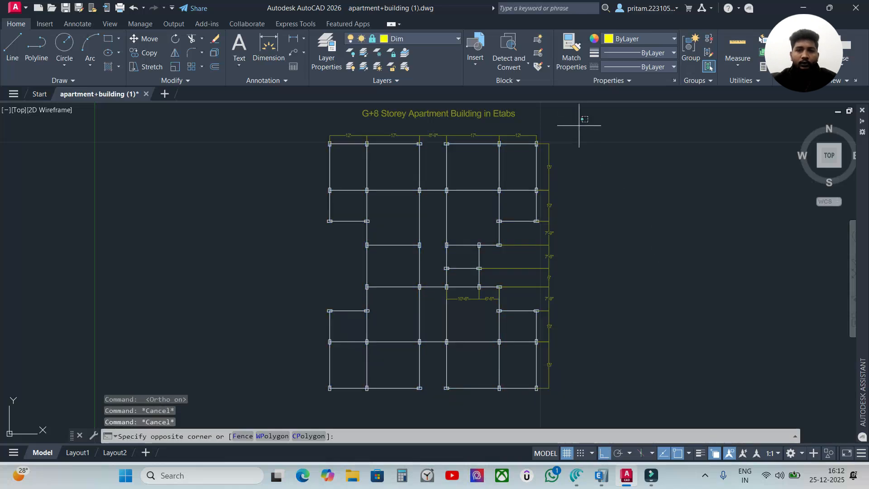
click(251, 416)
scroll(330, 412, up, 5)
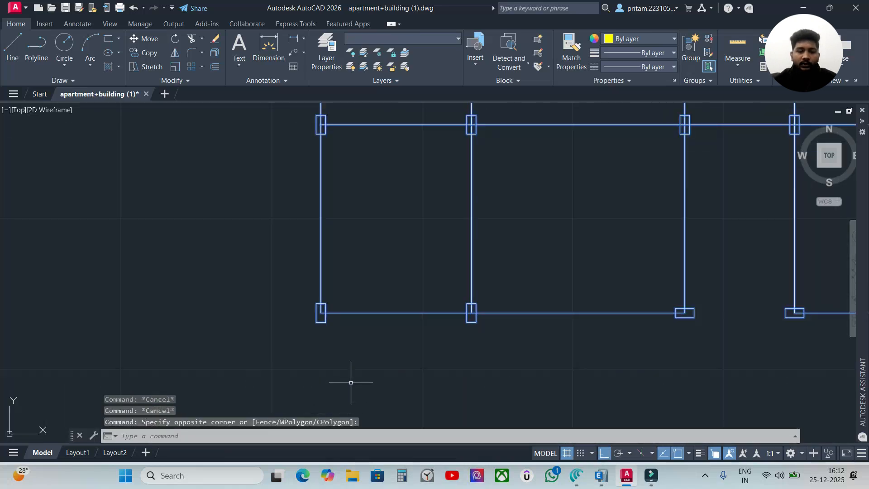
text(co)
key(Return)
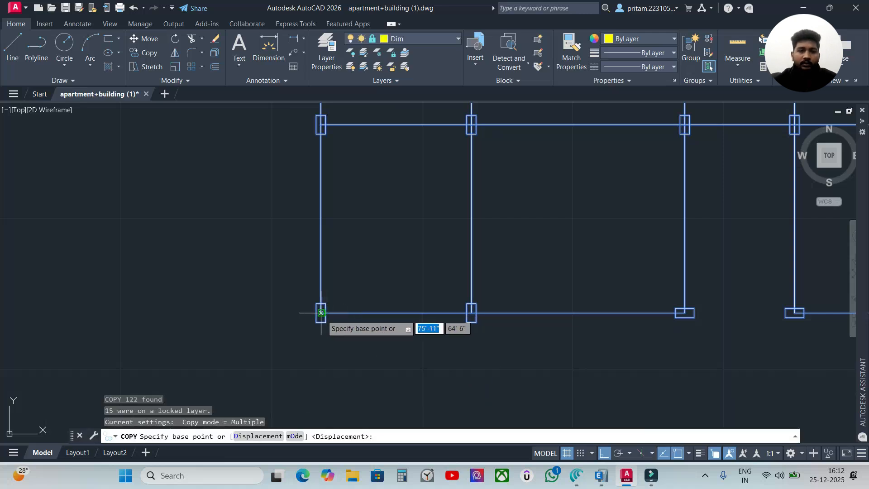
click(320, 312)
scroll(563, 312, down, 6)
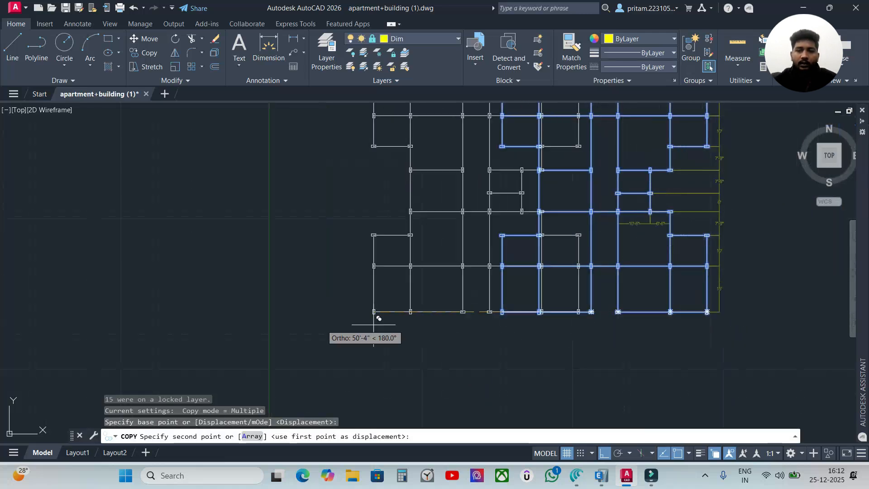
scroll(703, 327, down, 4)
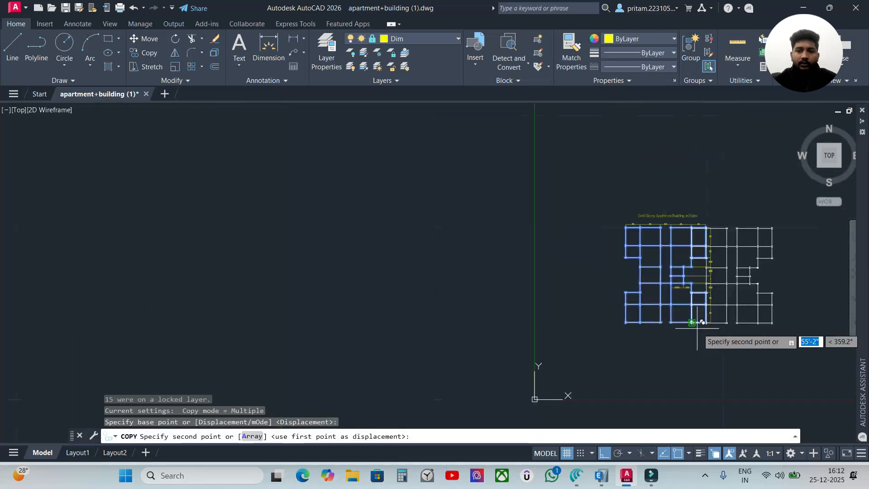
click(760, 326)
middle_drag(756, 365, 622, 365)
key(Escape)
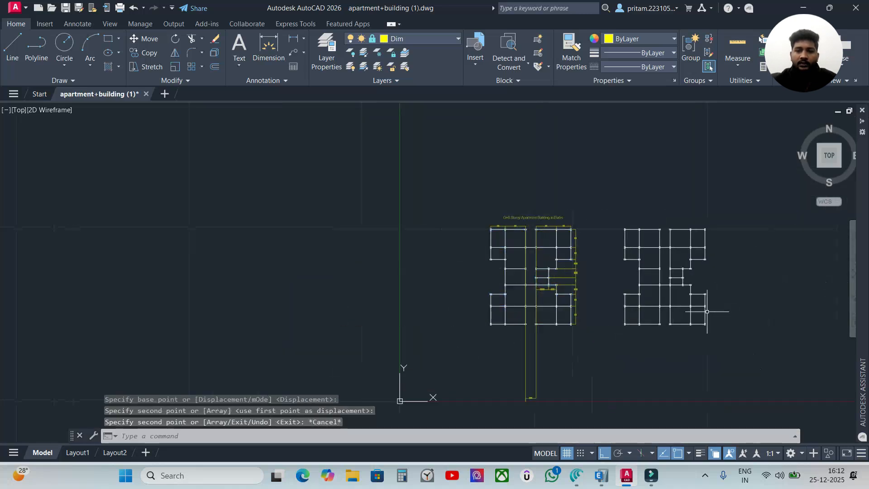
Undo the last copy of the beam and column layout
scroll(709, 310, up, 2)
scroll(522, 359, down, 2)
middle_drag(505, 370, 508, 330)
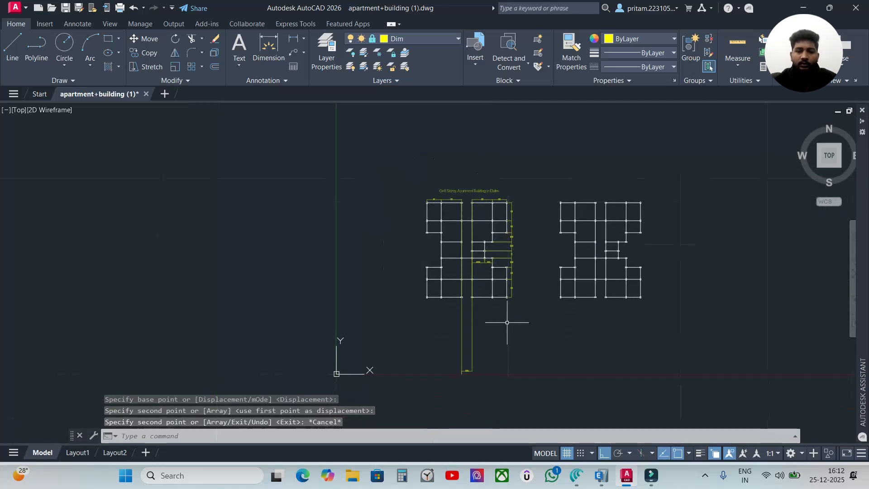
key(ctrl+z)
key(ctrl+z)
Select the whole plan and copy its beams and columns about 100 feet horizontally to the right, based at the lower-left column
scroll(562, 354, down, 2)
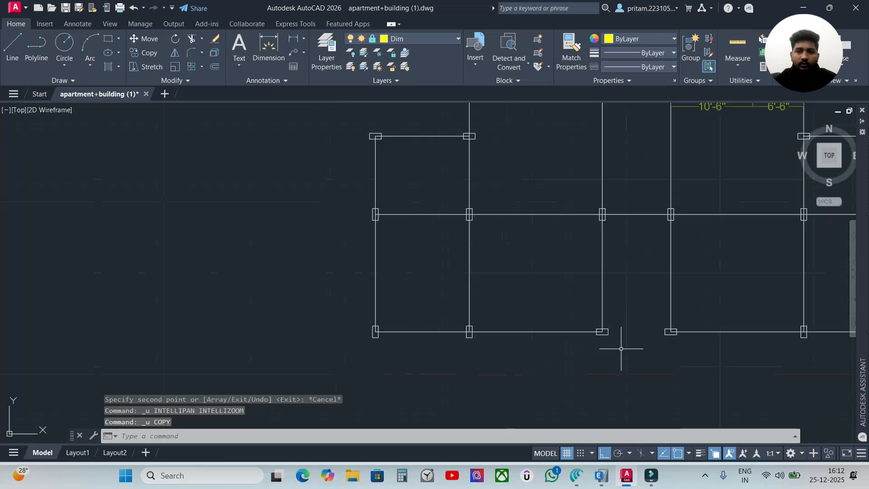
scroll(586, 349, down, 3)
mouse_move(601, 310)
mouse_down()
mouse_move(363, 254)
mouse_move(388, 263)
mouse_up()
key(Escape)
click(434, 131)
click(232, 340)
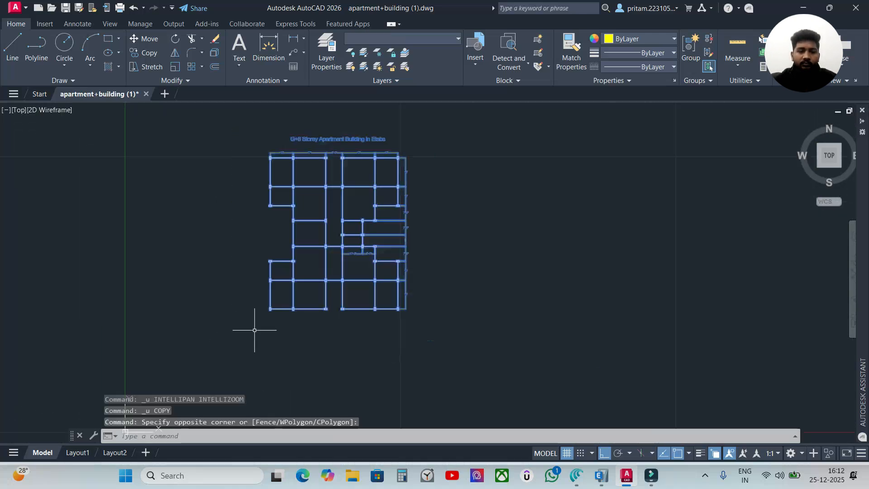
text(co)
key(Return)
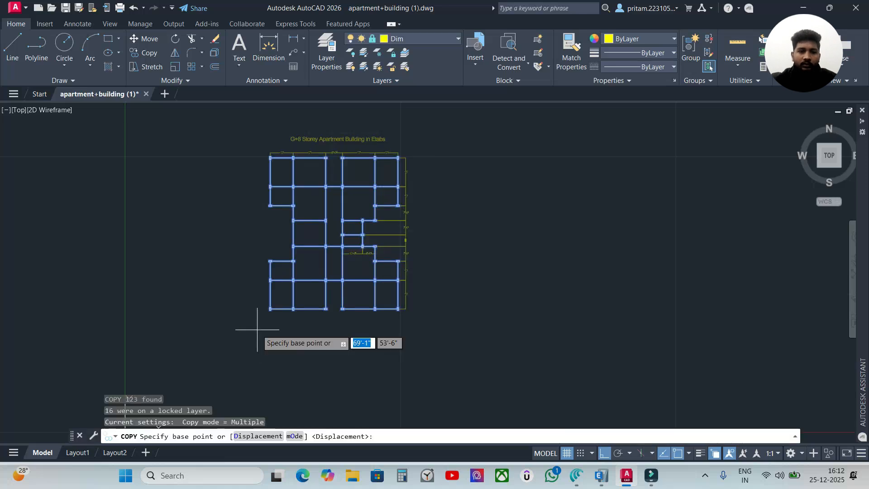
scroll(271, 310, up, 3)
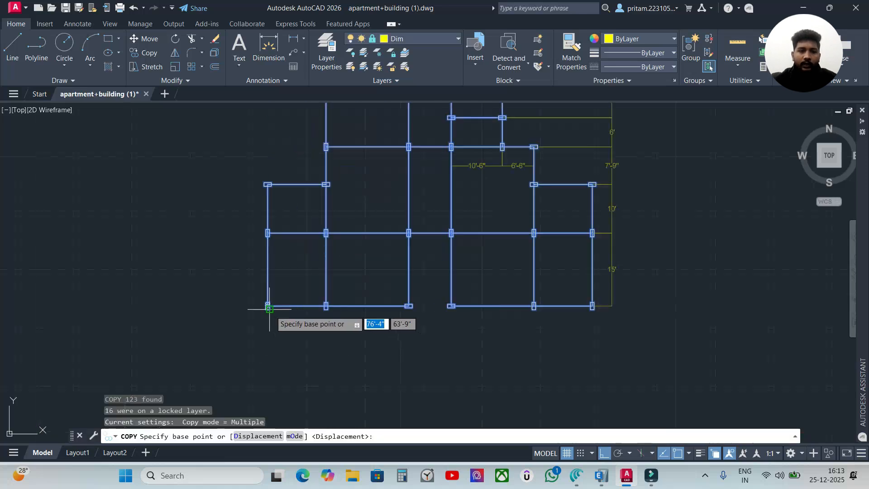
click(266, 309)
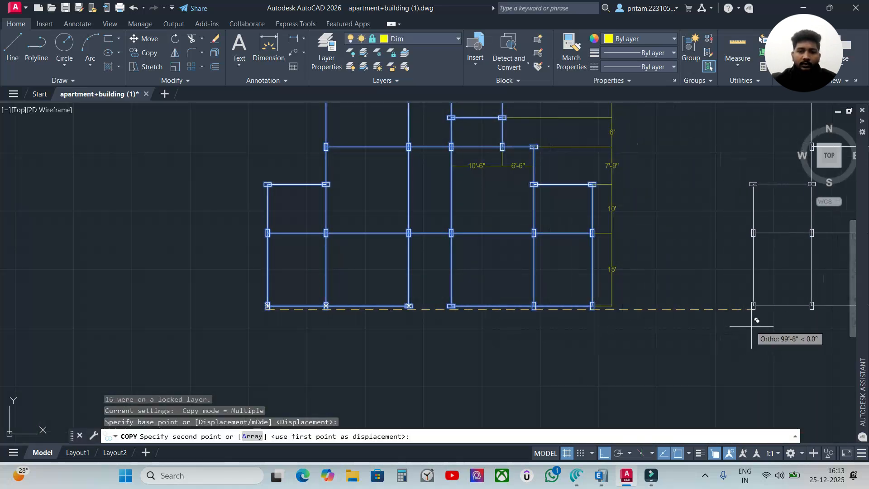
click(765, 307)
key(Escape)
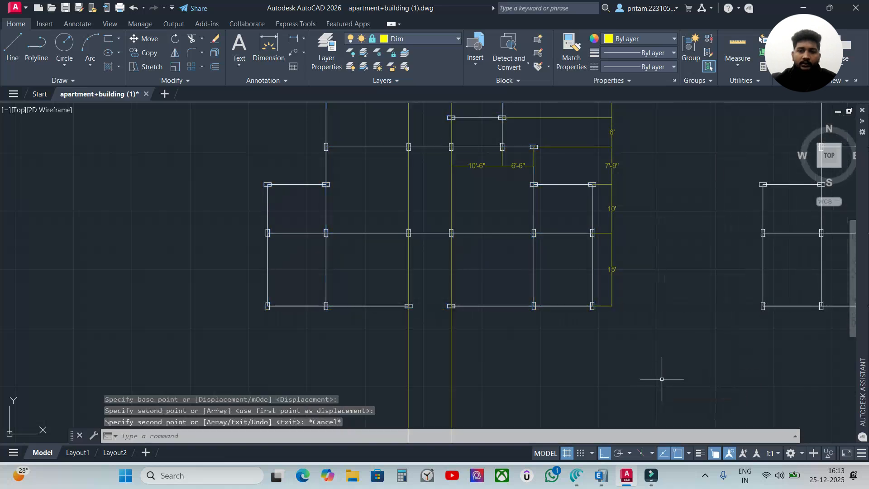
Try to erase the long dimension that extends below the central gap of the original plan
scroll(660, 381, down, 8)
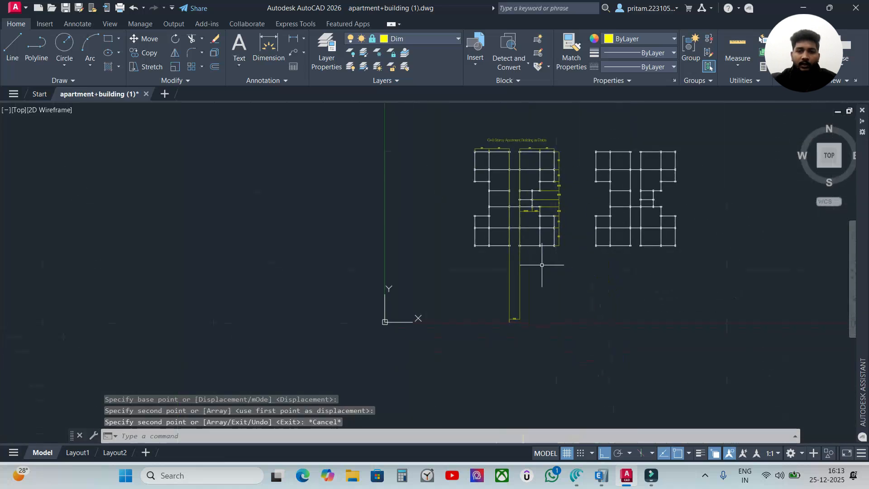
scroll(523, 313, up, 5)
click(519, 312)
click(456, 333)
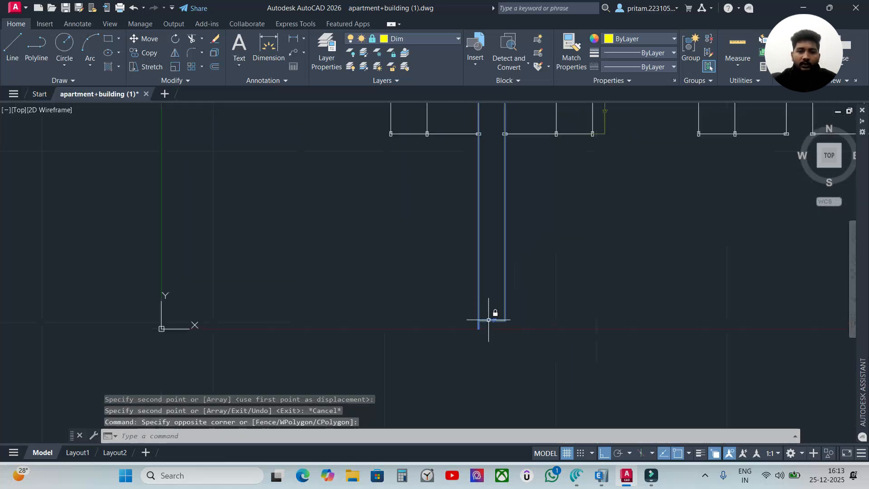
key(Delete)
click(509, 302)
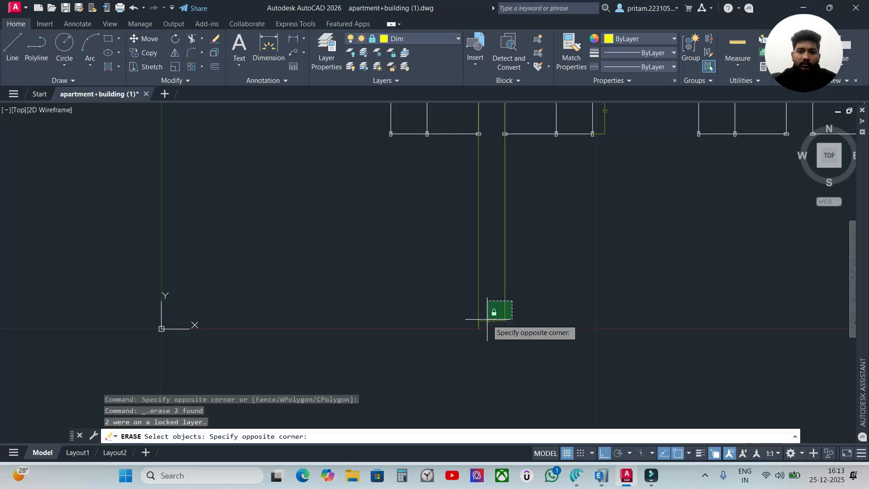
click(486, 322)
scroll(533, 289, down, 6)
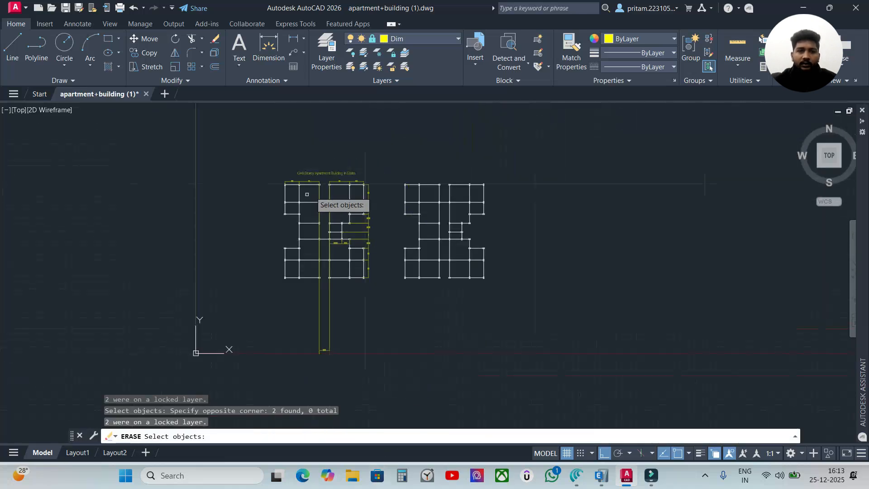
scroll(318, 186, up, 3)
scroll(318, 186, up, 4)
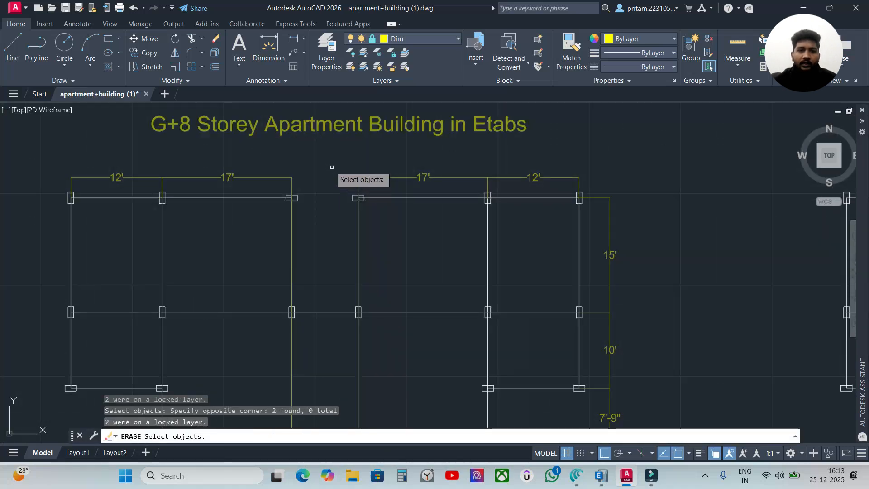
scroll(332, 398, down, 5)
middle_drag(353, 385, 361, 253)
scroll(418, 227, up, 3)
scroll(466, 334, up, 2)
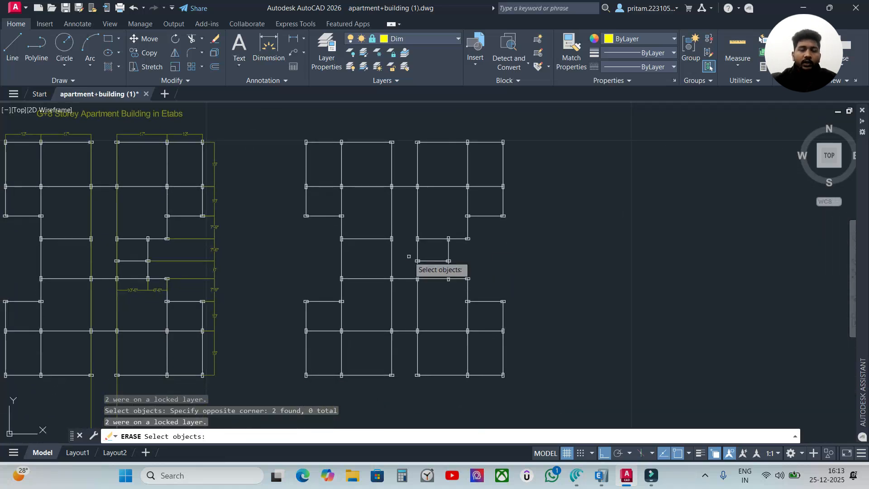
key(Escape)
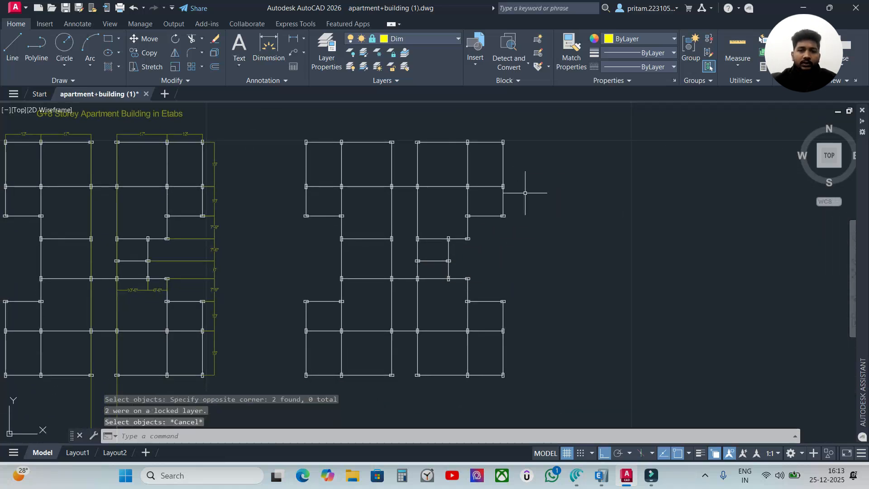
Select the entire duplicated beam and column layout without dimensions and copy it to the clipboard
click(542, 130)
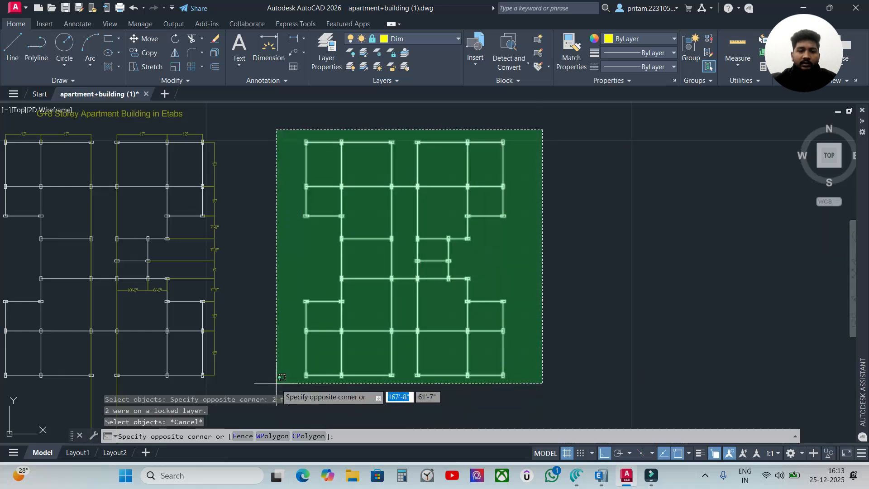
click(276, 382)
scroll(319, 383, up, 2)
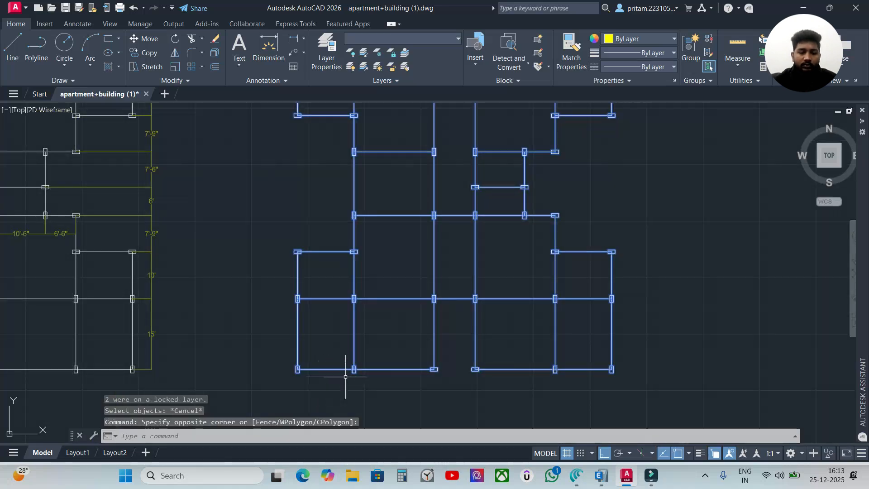
key(ctrl+c)
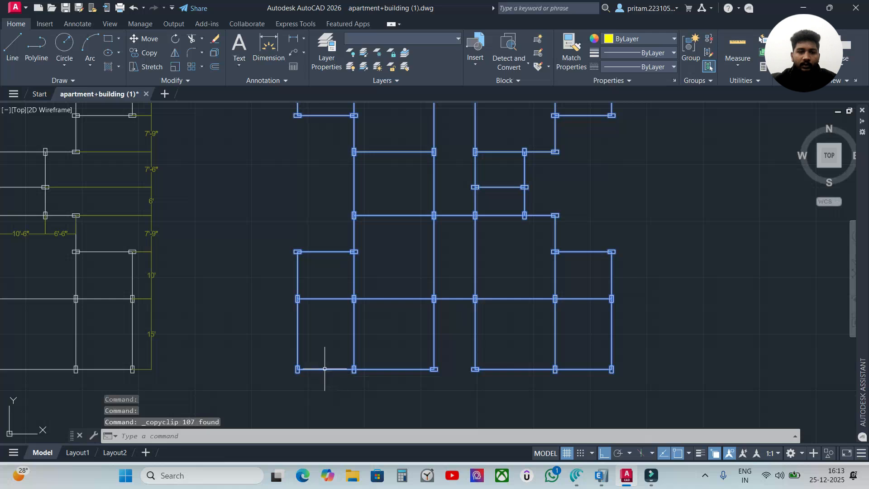
Create a new drawing and paste the copied layout with its insertion point at 0,0
click(165, 93)
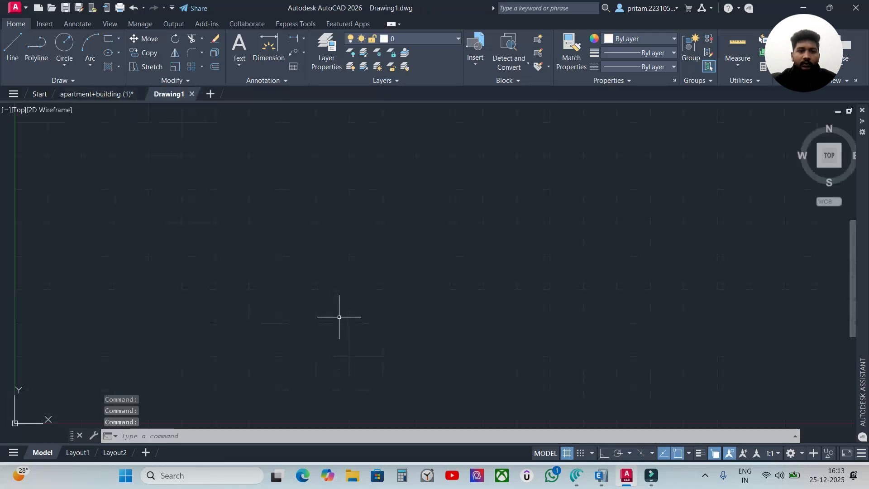
click(318, 312)
key(Escape)
key(ctrl+v)
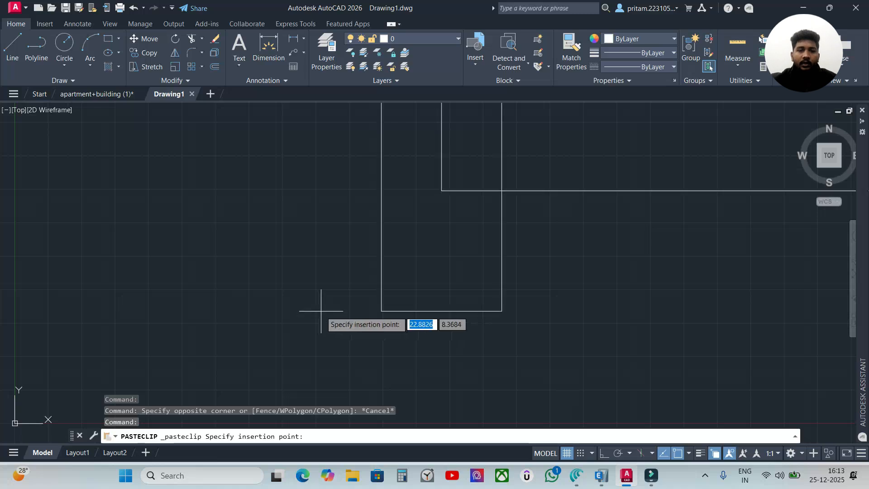
scroll(312, 311, down, 2)
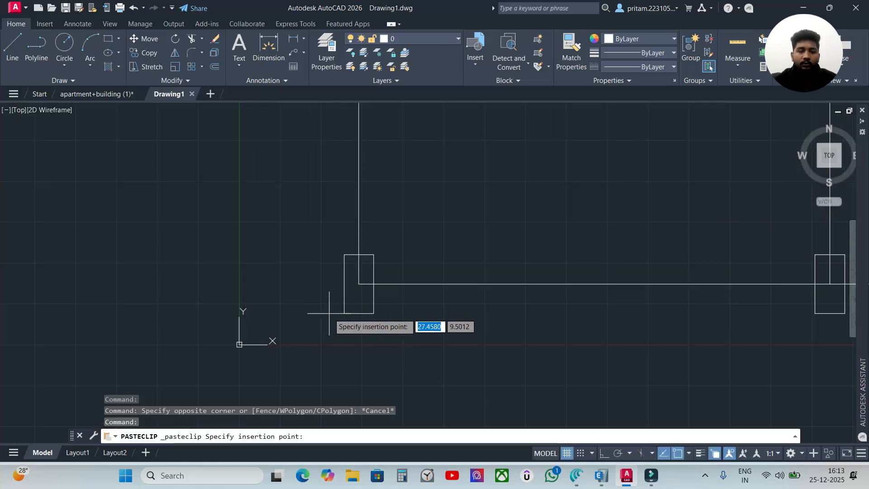
scroll(246, 338, down, 2)
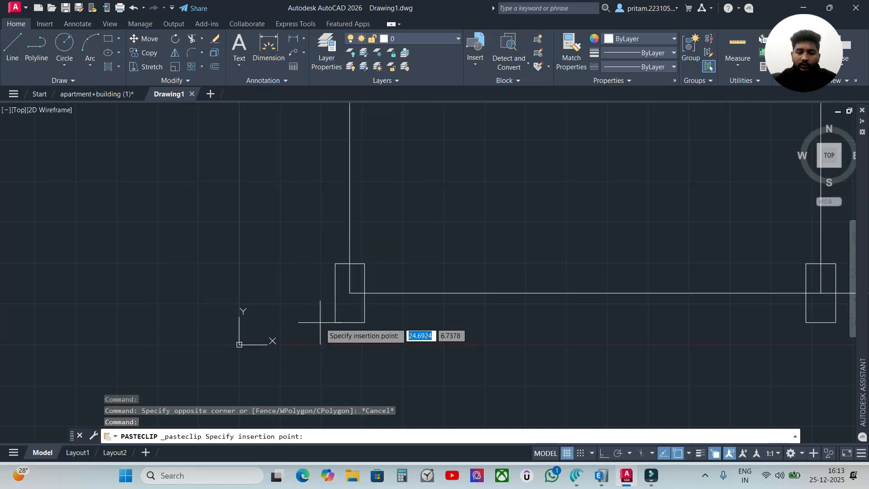
text(0)
key(Tab)
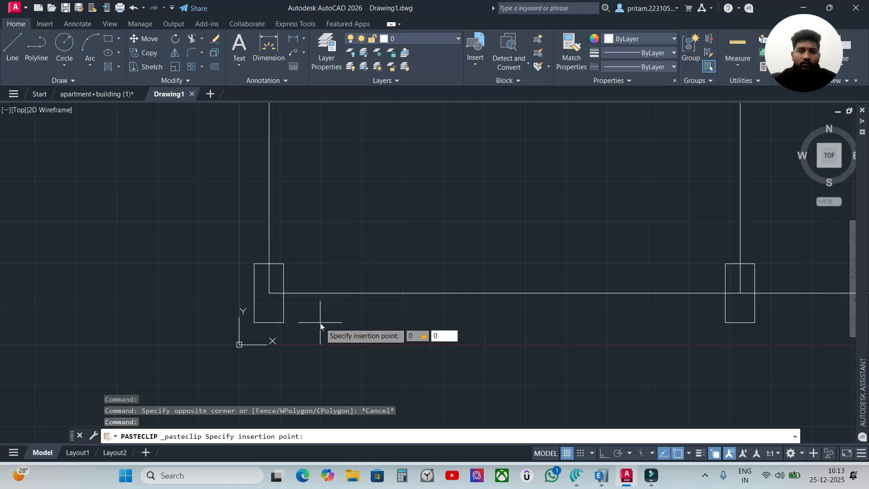
text(0)
key(Tab)
key(Return)
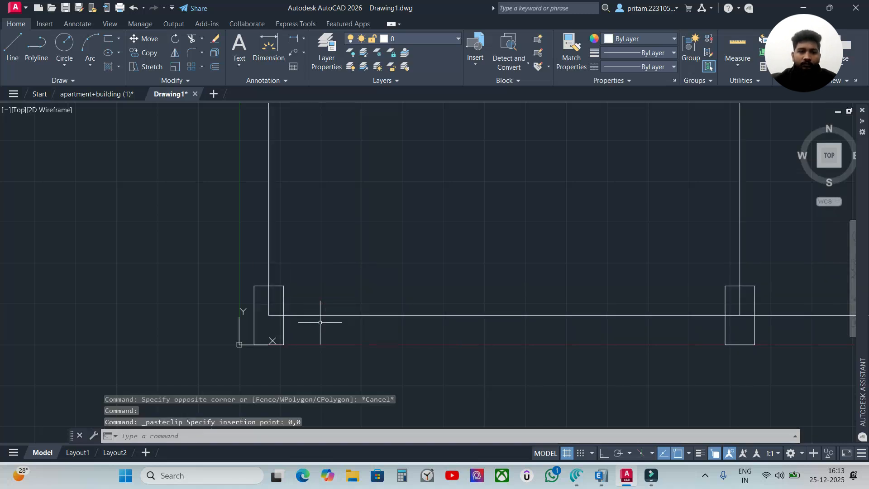
scroll(320, 322, down, 6)
scroll(473, 242, up, 2)
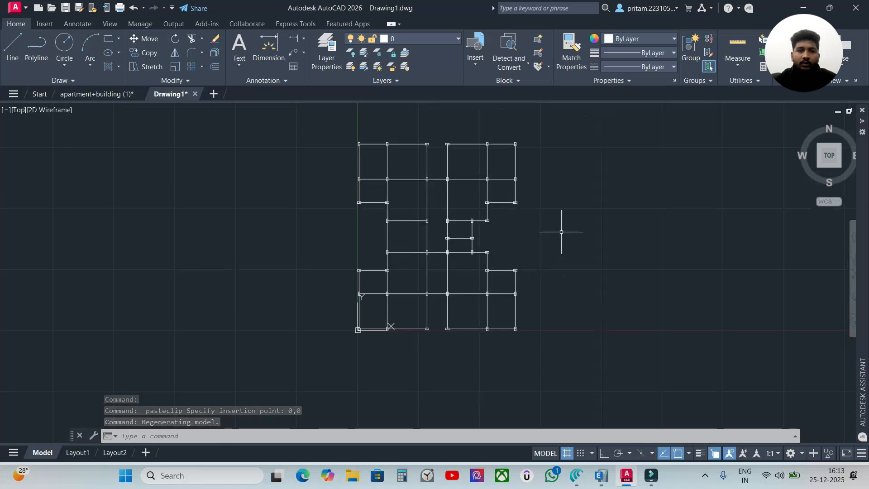
scroll(413, 189, up, 4)
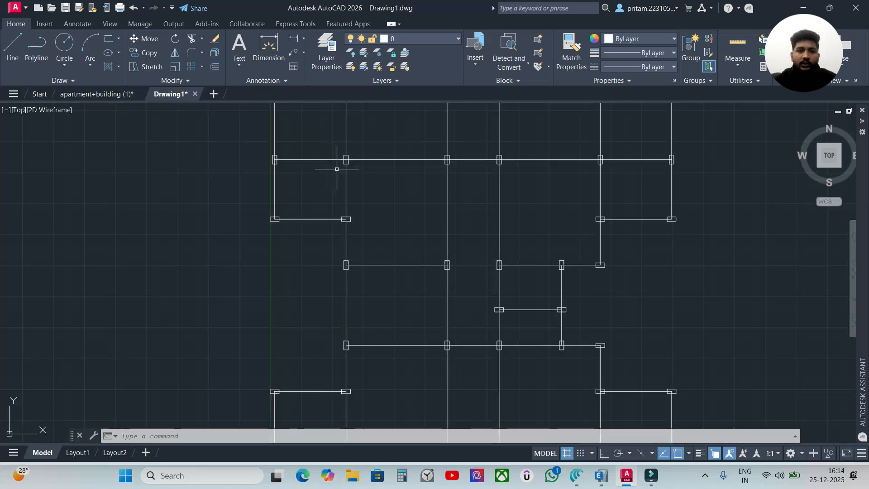
scroll(339, 166, up, 6)
scroll(453, 194, down, 4)
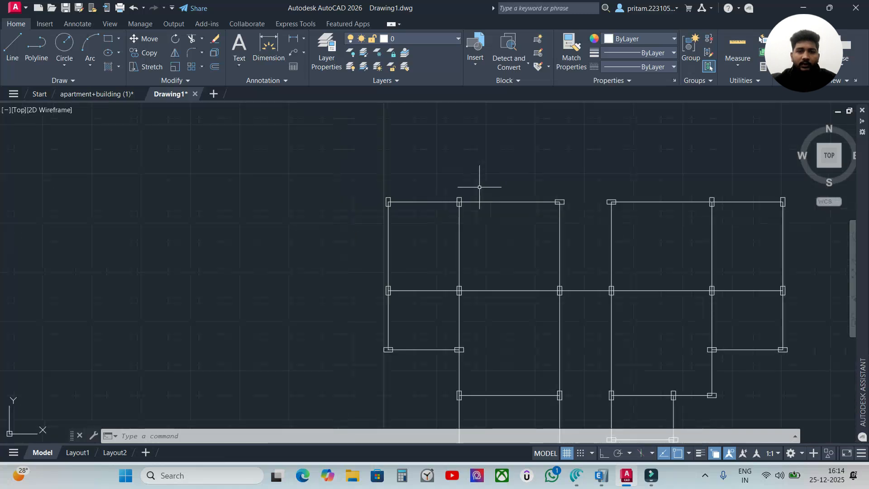
scroll(527, 246, down, 5)
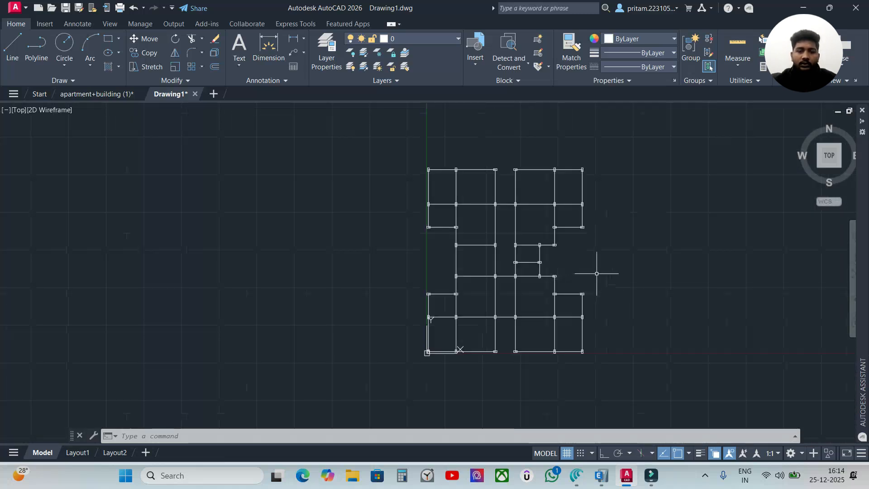
Set the drawing's length units to Architectural with a precision of 0'-0"
text(un)
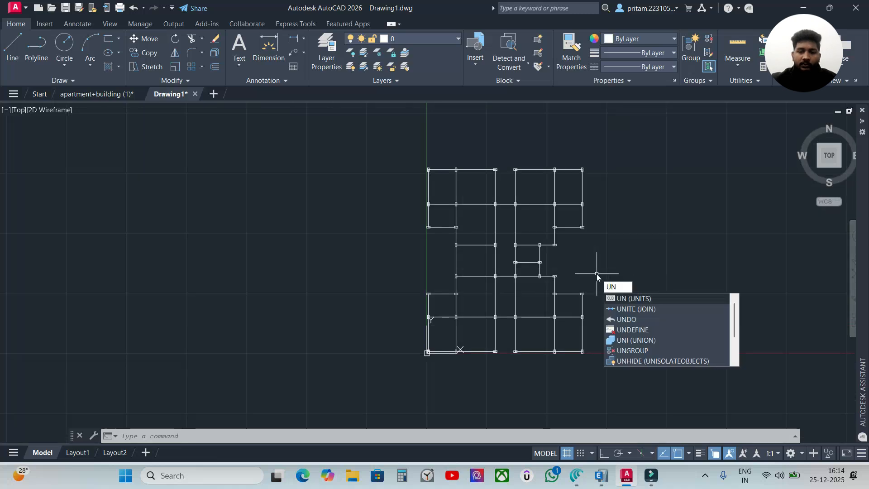
key(Return)
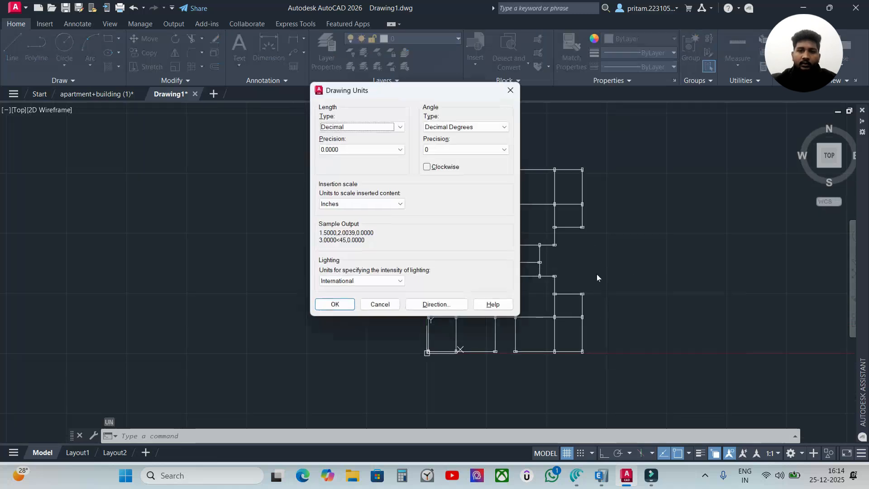
click(400, 128)
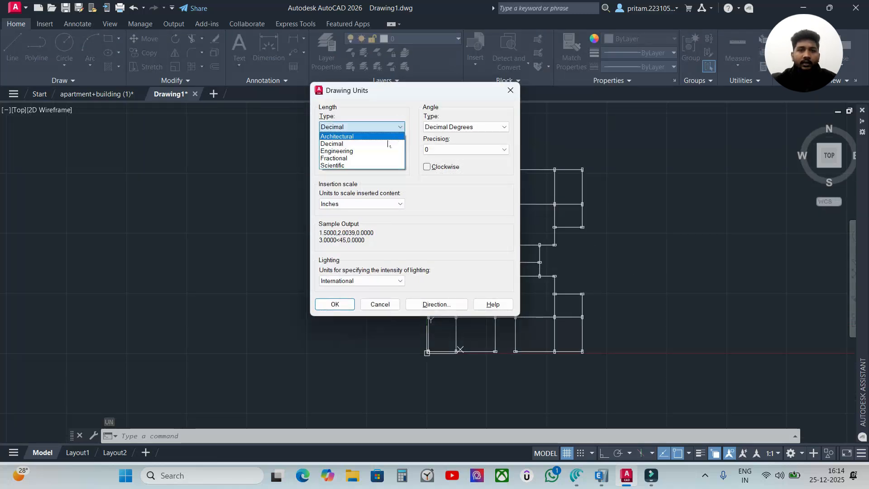
click(394, 135)
click(377, 150)
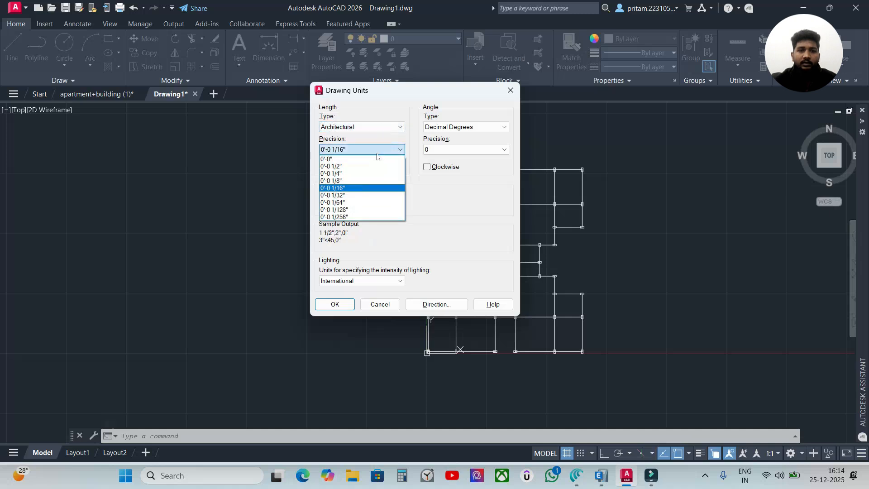
click(336, 160)
click(368, 205)
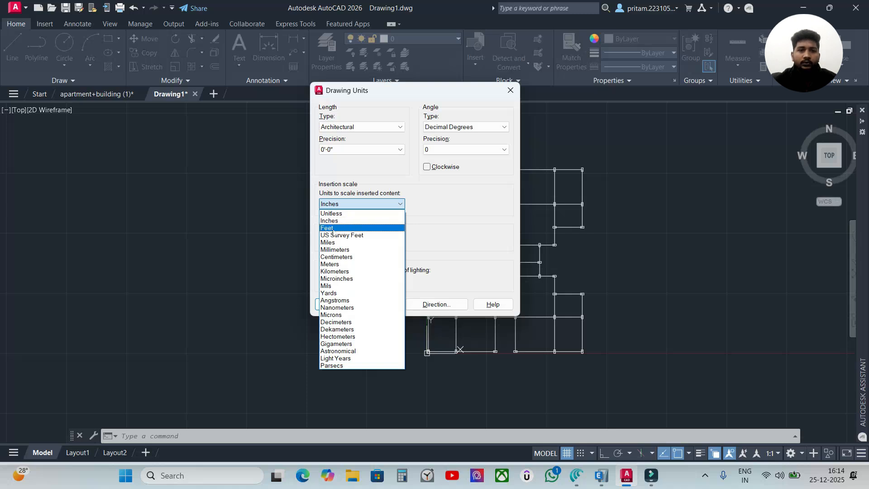
click(332, 228)
click(334, 304)
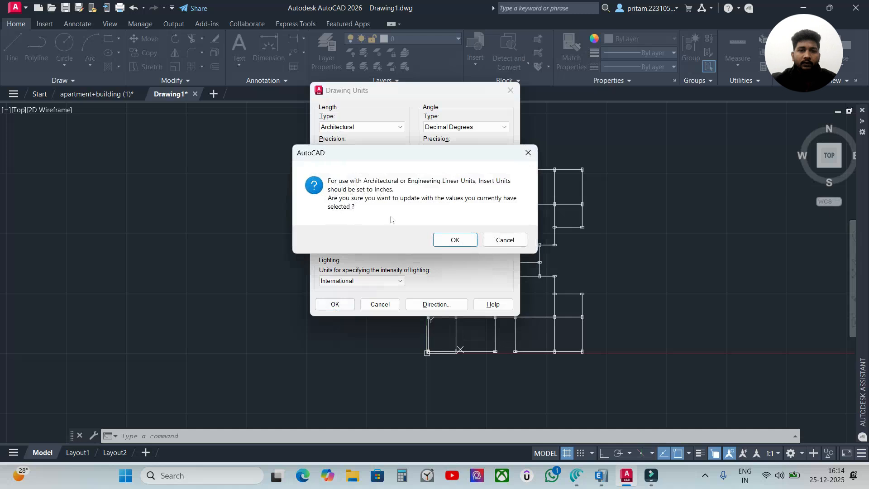
drag(356, 159, 355, 150)
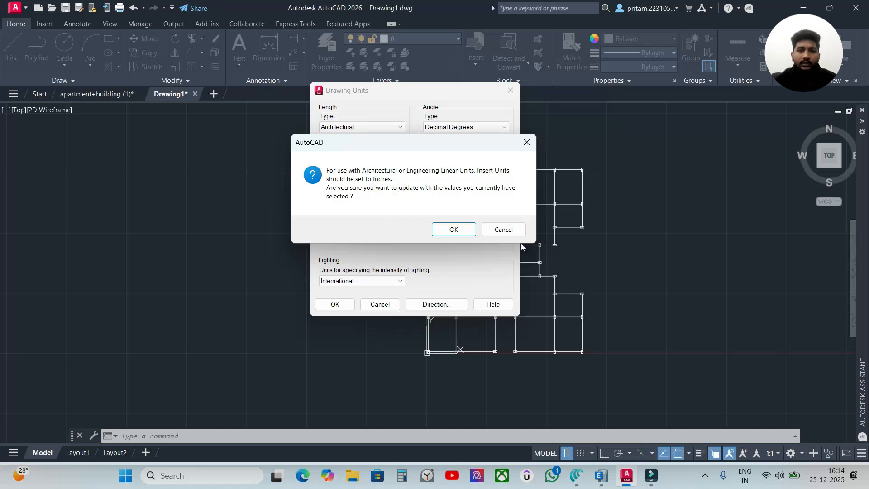
click(502, 229)
Set the insertion scale to inches and apply the drawing units
click(357, 203)
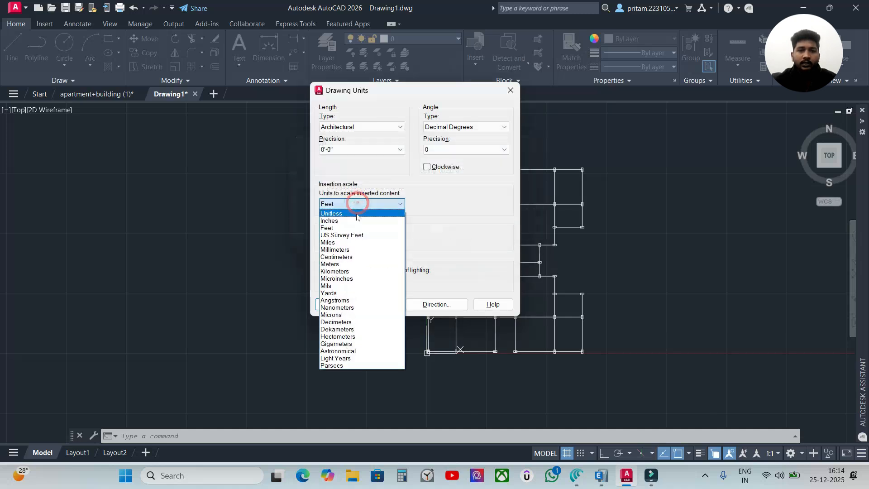
click(342, 212)
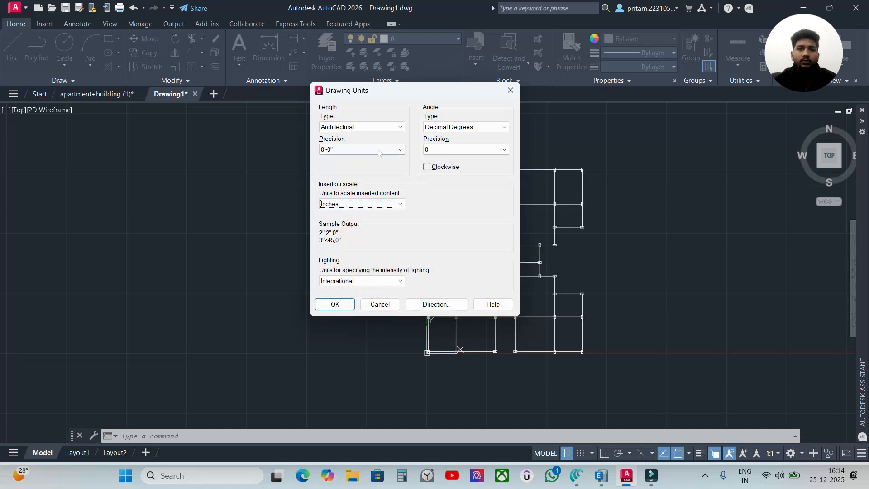
click(335, 305)
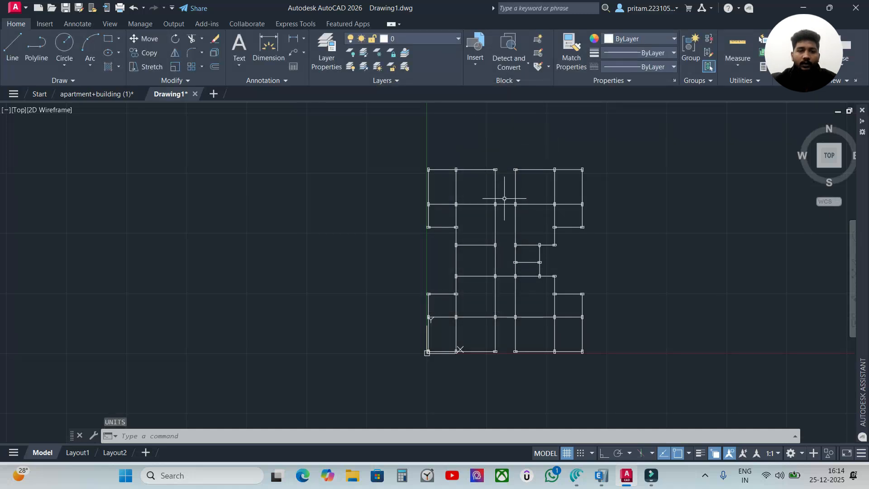
Dimension the span between the two leftmost columns of the layout's upper edge, placing the dimension line above the beam
scroll(518, 150, up, 3)
scroll(517, 150, down, 3)
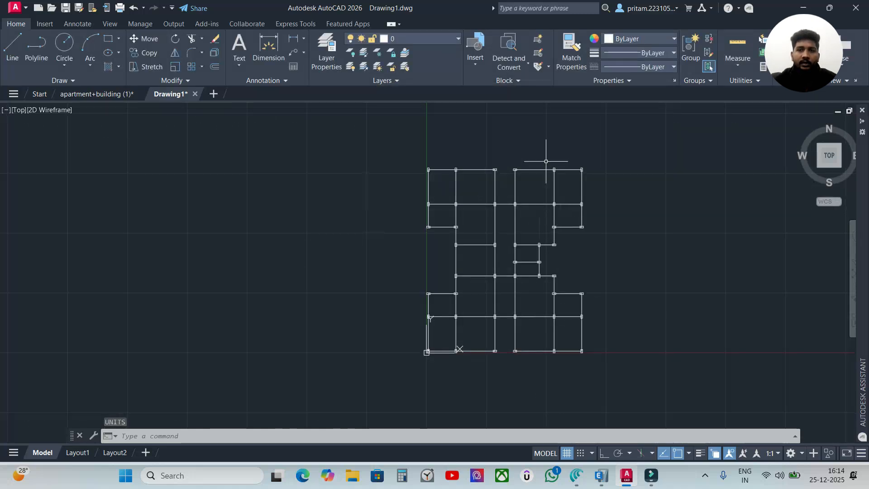
middle_drag(629, 179, 453, 172)
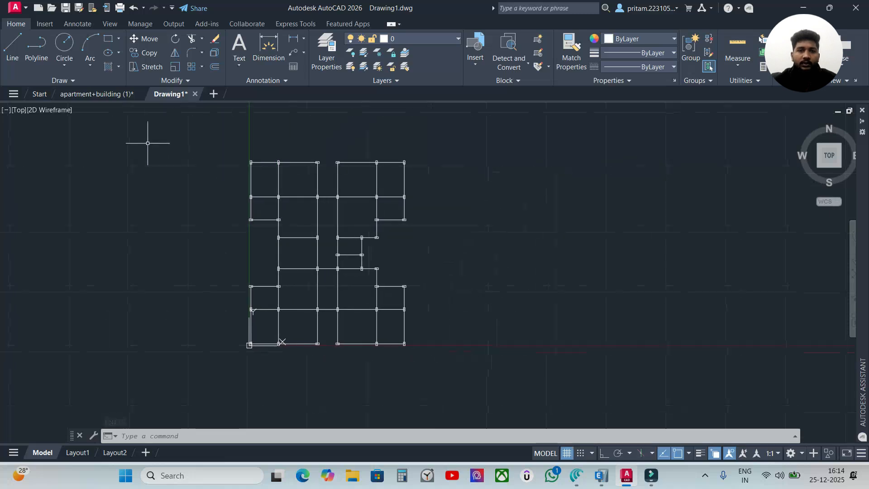
scroll(203, 153, up, 5)
scroll(450, 189, up, 2)
scroll(271, 169, up, 2)
middle_drag(294, 150, 321, 193)
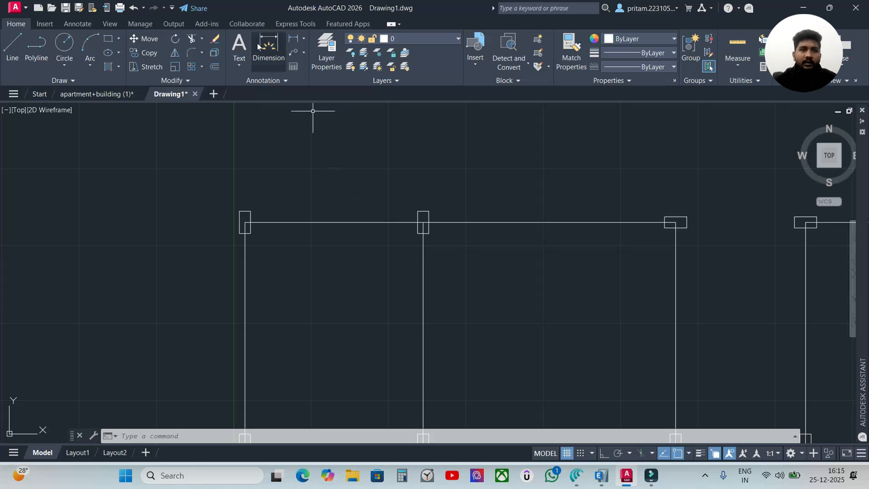
click(274, 52)
key(Return)
click(245, 222)
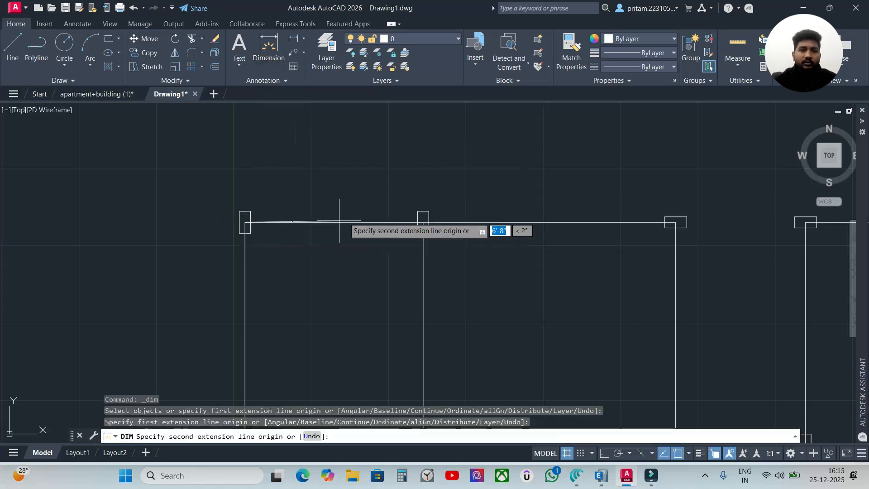
click(423, 222)
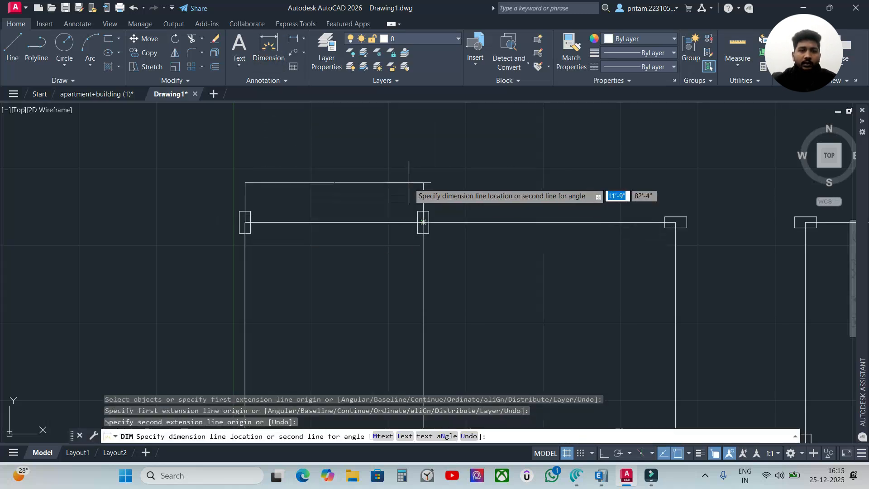
click(407, 187)
scroll(328, 257, down, 4)
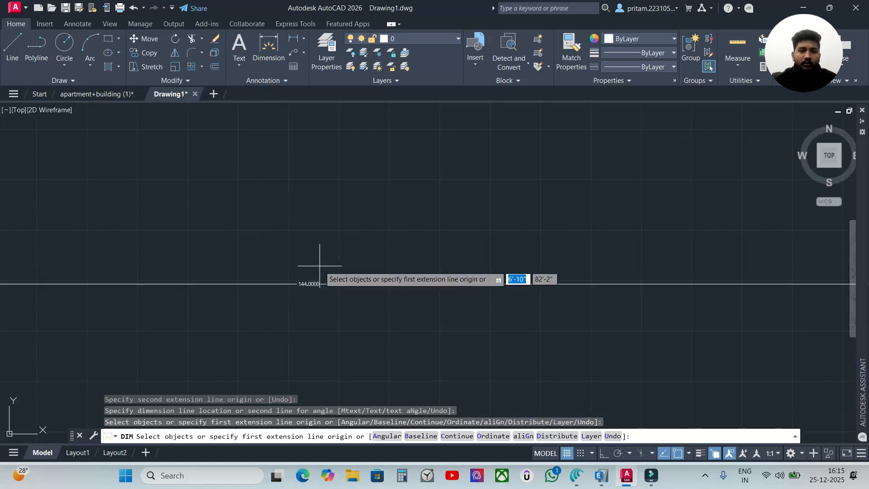
key(Escape)
Modify the Standard dimension style's primary units to the Architectural format with a precision of 0'-0"
text(dimst)
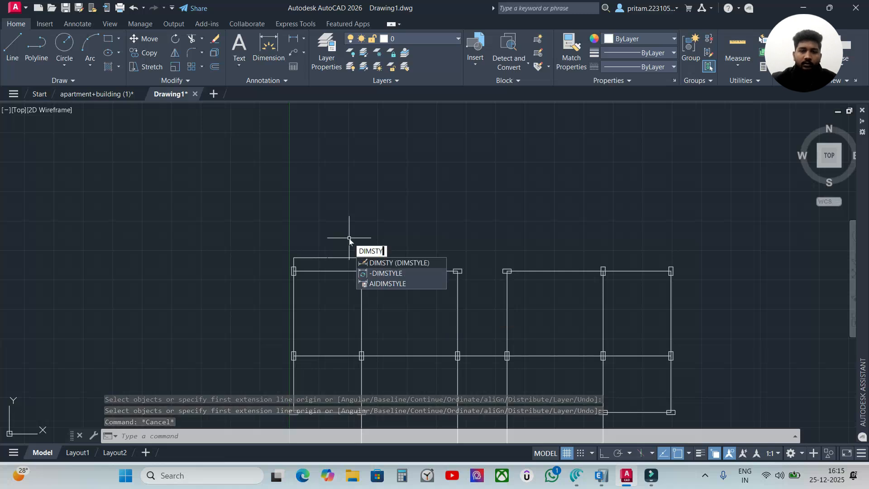
key(Return)
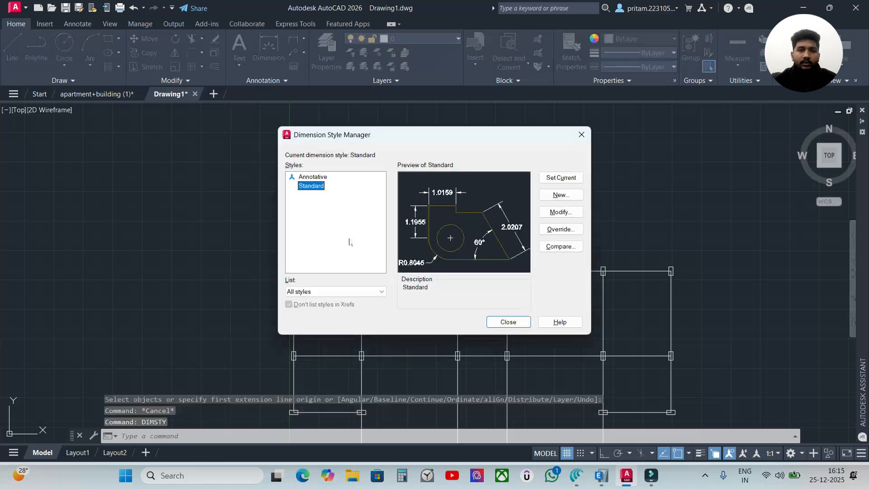
click(557, 212)
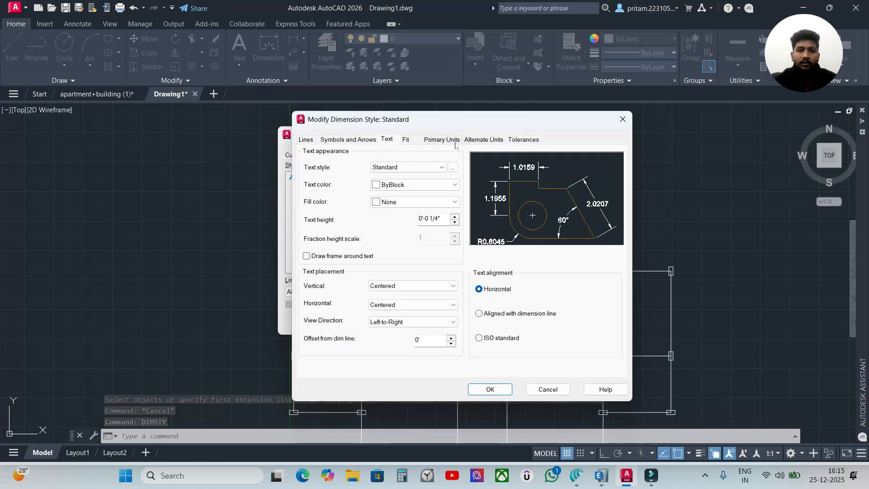
click(452, 140)
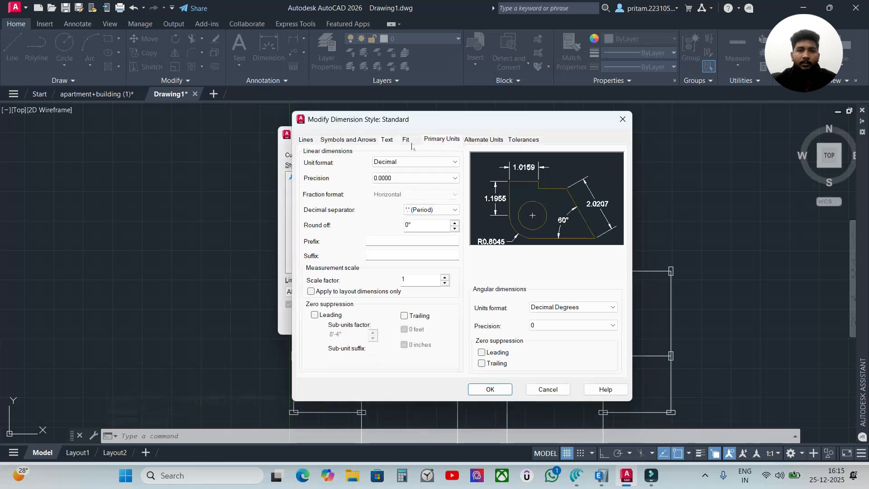
click(407, 161)
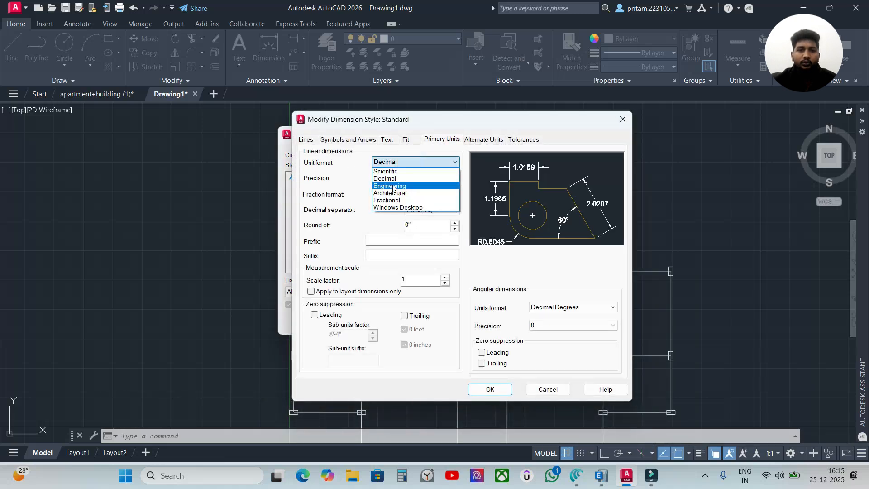
click(392, 189)
click(411, 178)
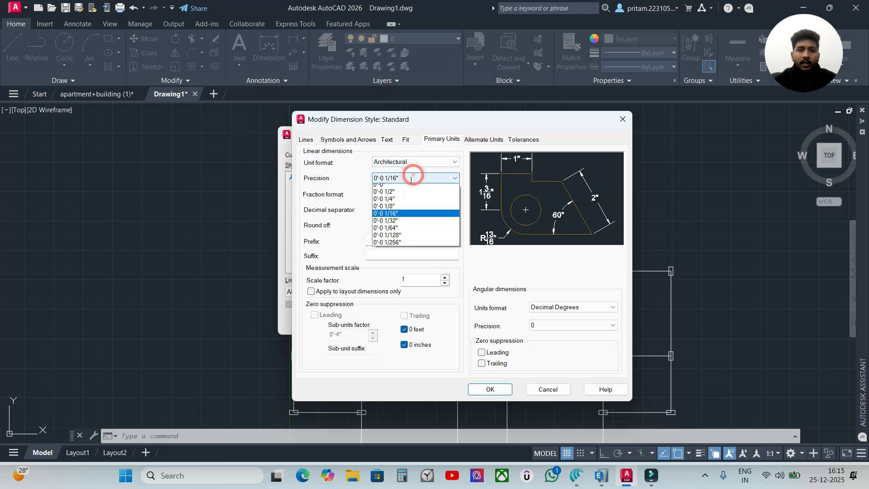
click(387, 186)
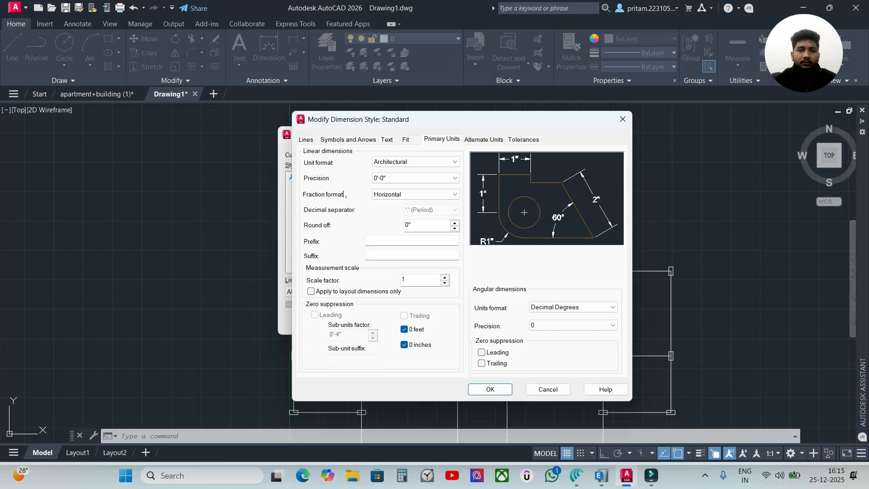
Set the Standard dimension style's text height to 1' and make that style current
click(387, 139)
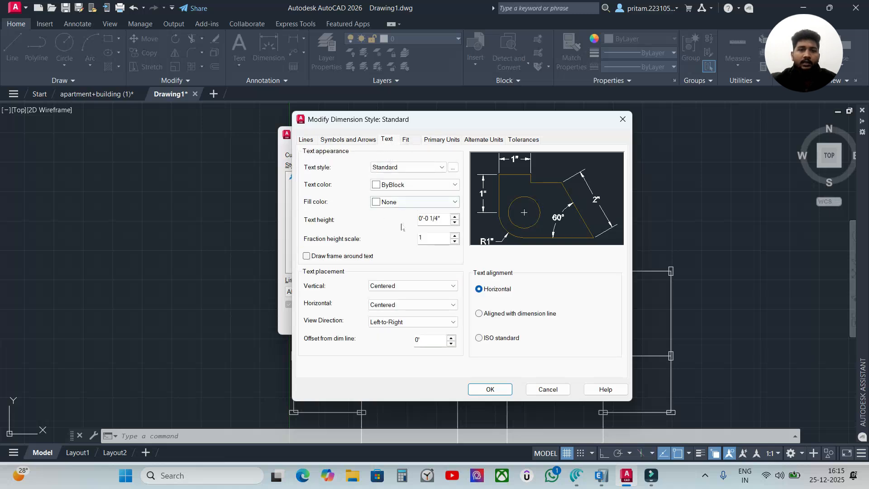
drag(441, 219, 419, 218)
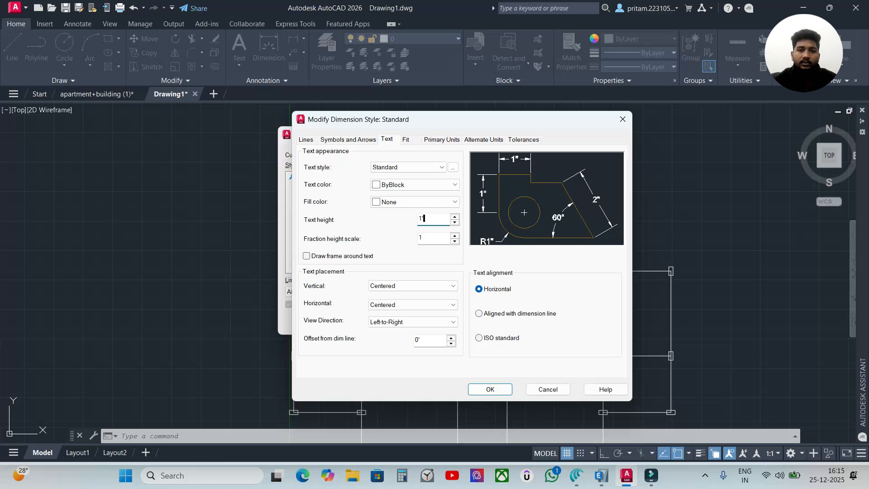
key(Return)
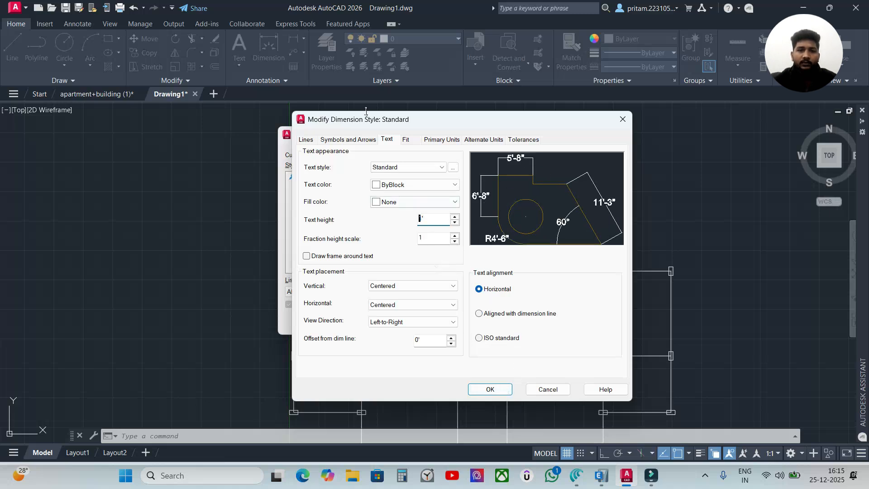
click(490, 389)
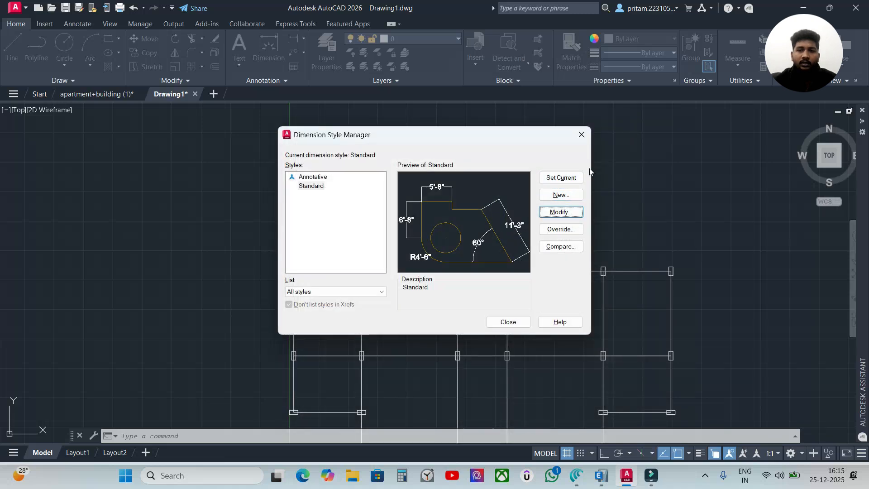
click(556, 180)
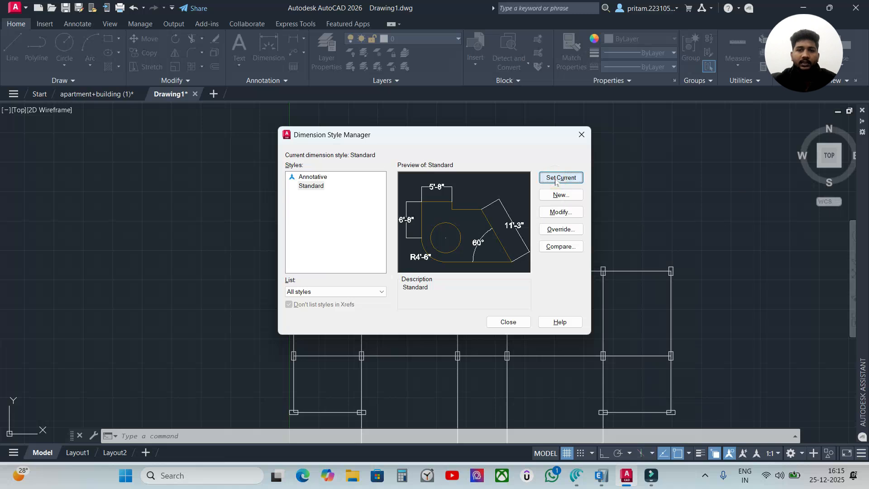
click(508, 322)
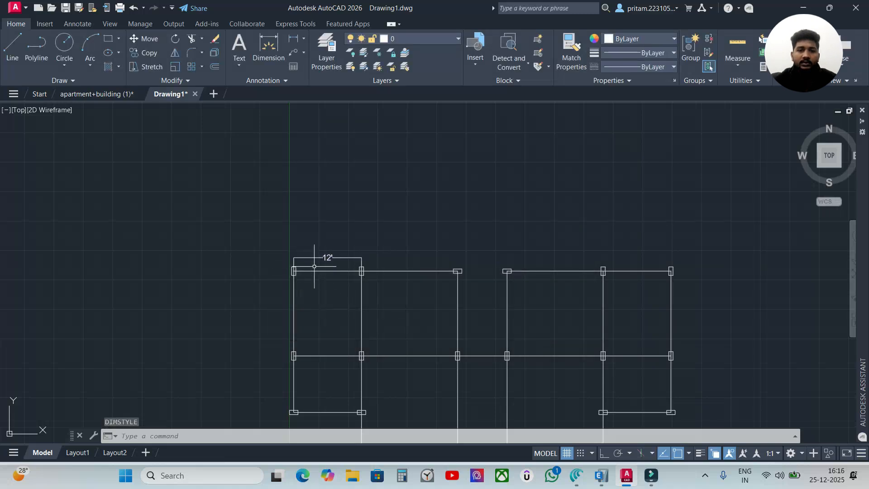
scroll(312, 269, down, 2)
scroll(334, 249, up, 8)
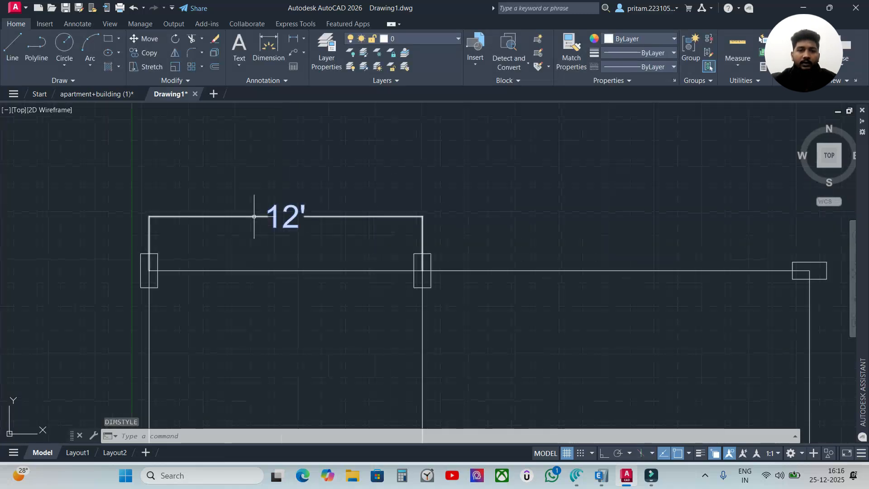
scroll(378, 229, down, 2)
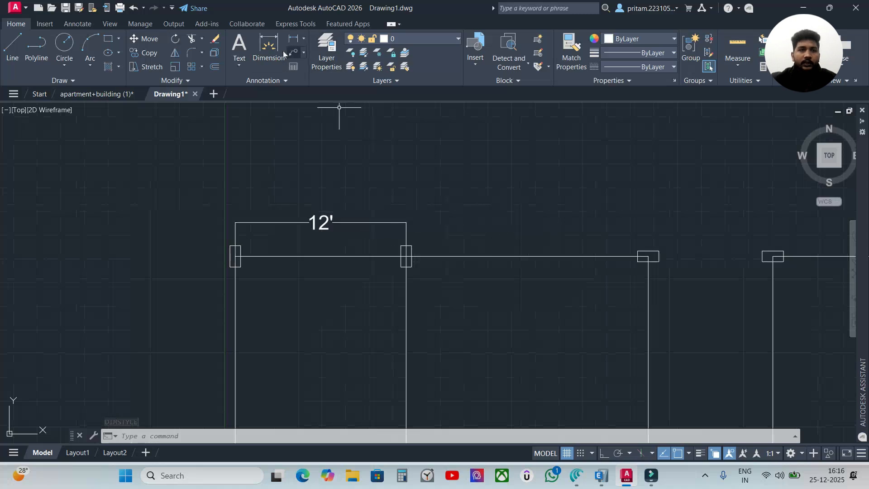
Dimension the span between the second and third columns of the layout's upper edge, aligned with the existing dimension line
click(269, 48)
click(406, 256)
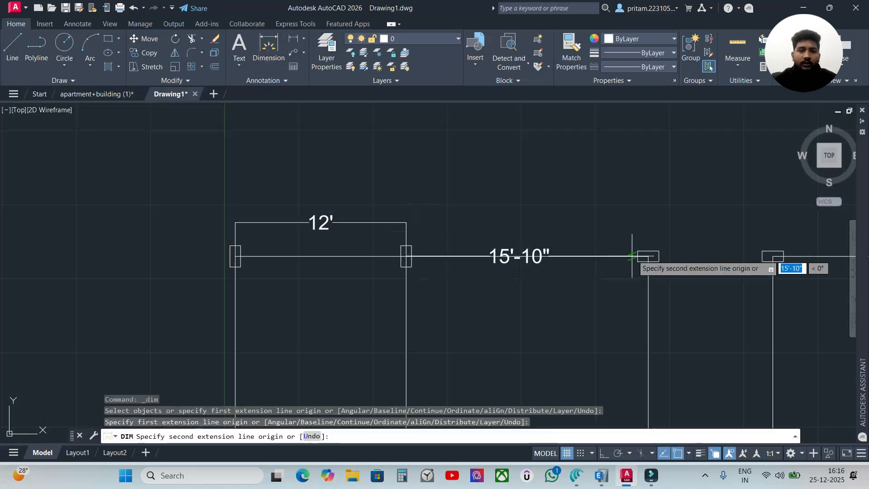
click(648, 256)
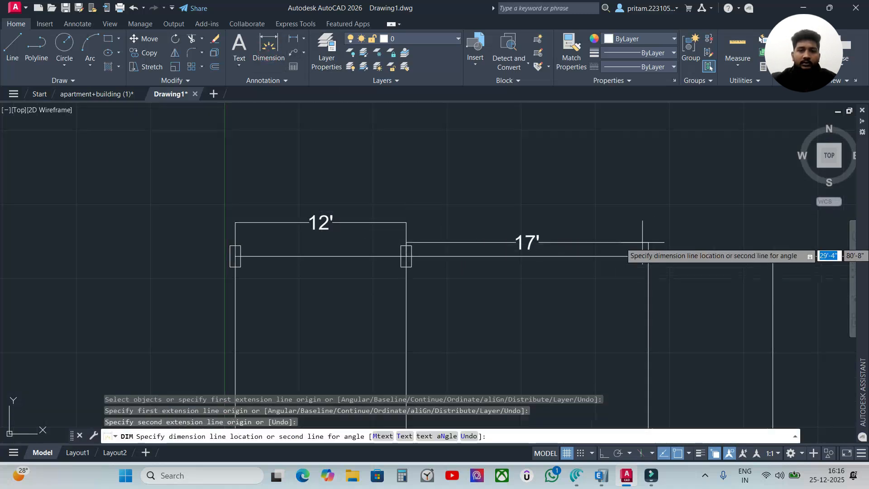
click(406, 222)
click(527, 220)
key(Escape)
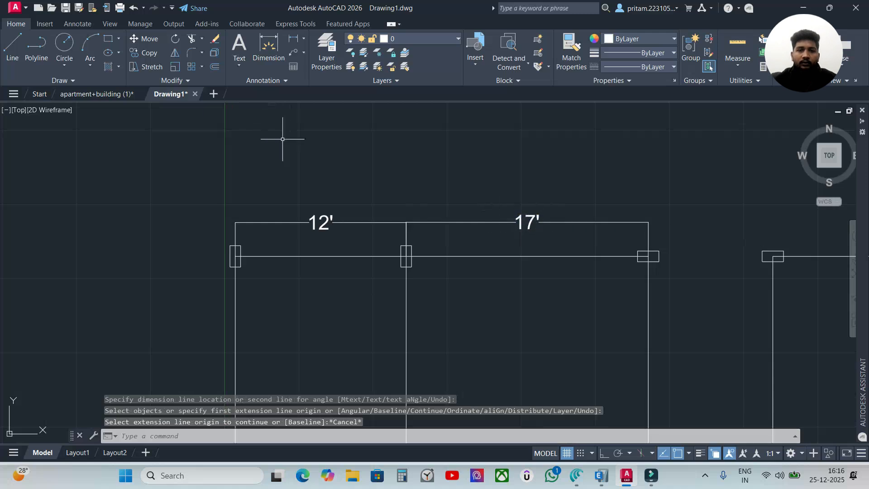
Compare the upper edge's span dimensions with those in the apartment+building (1) drawing, and return to Drawing1
click(111, 94)
scroll(306, 188, down, 5)
middle_drag(249, 181, 430, 195)
scroll(387, 190, up, 5)
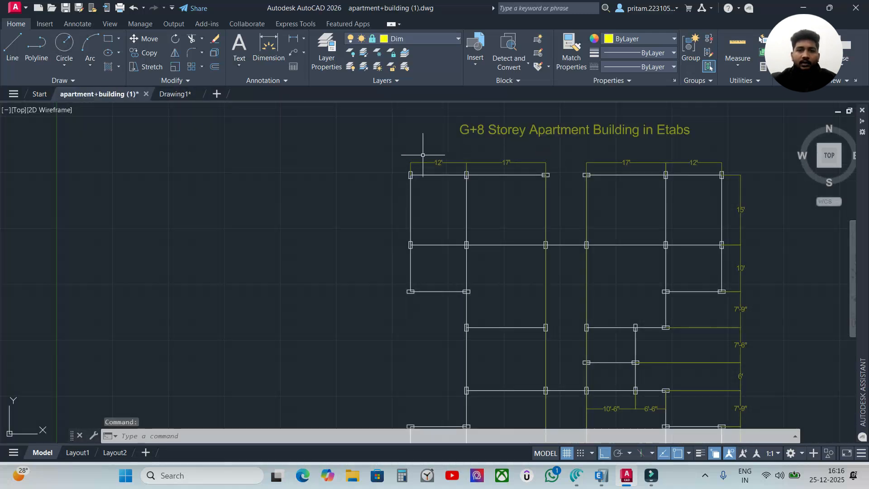
click(178, 94)
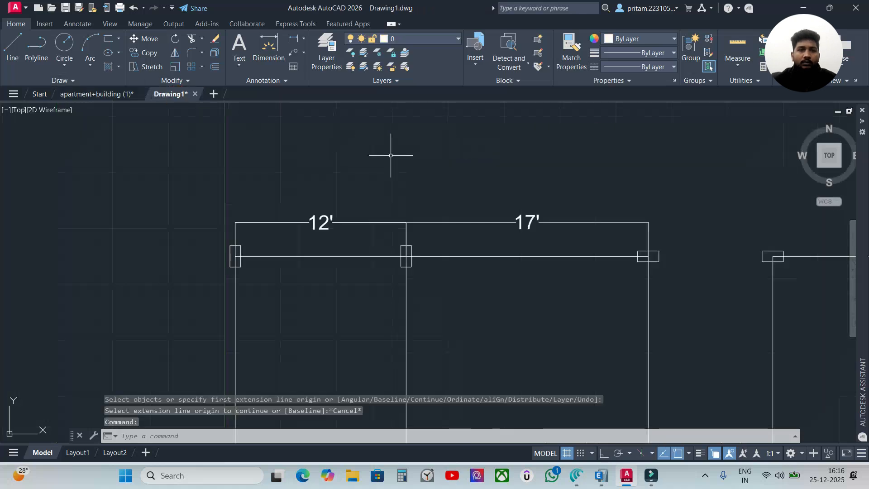
Erase both span dimensions above the layout's upper edge
click(490, 208)
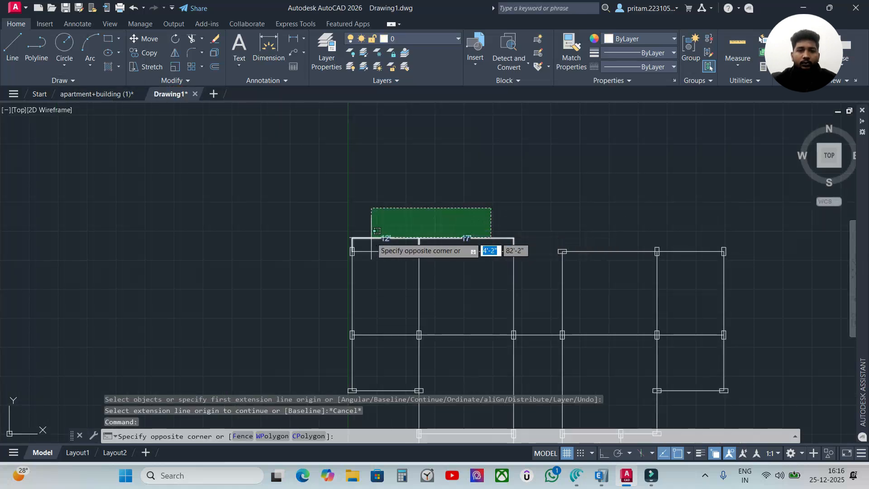
click(371, 242)
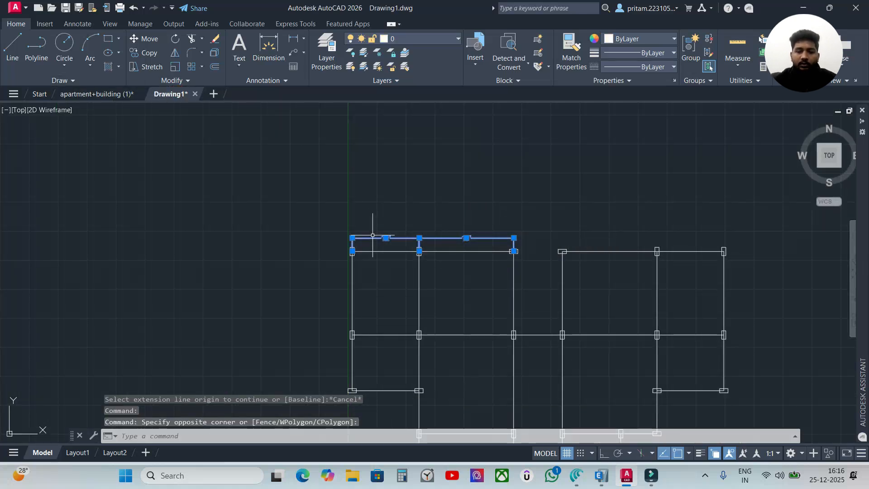
key(Delete)
scroll(370, 233, down, 4)
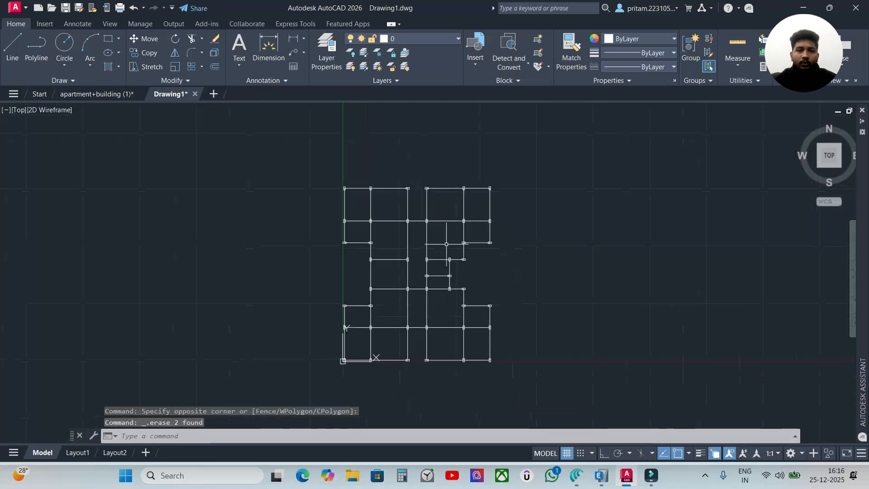
scroll(520, 287, up, 2)
middle_drag(520, 287, 582, 248)
scroll(582, 249, down, 2)
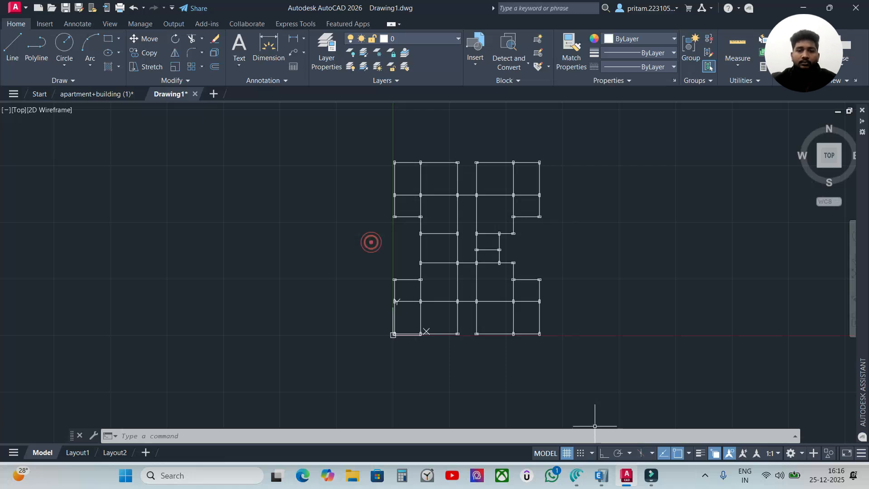
Switch to the Canva course notes, review the DXF and DWG format definitions, and return to the AutoCAD drawing
click(576, 475)
click(31, 3)
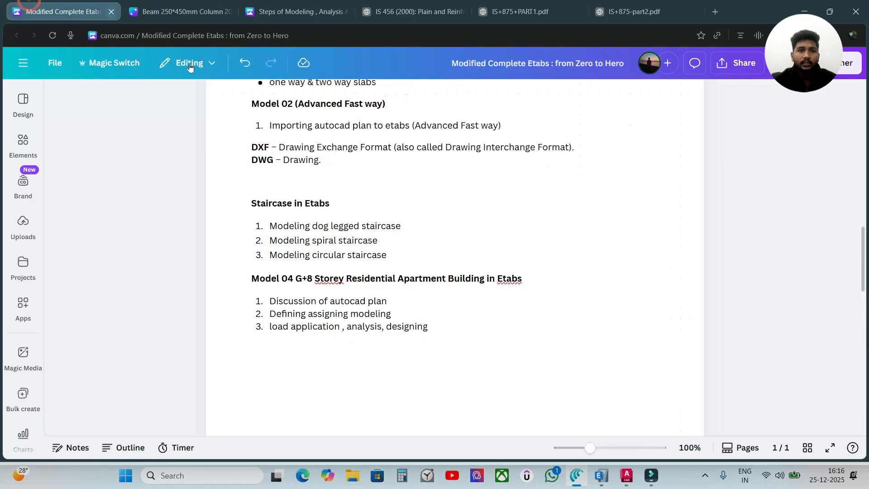
scroll(455, 258, up, 3)
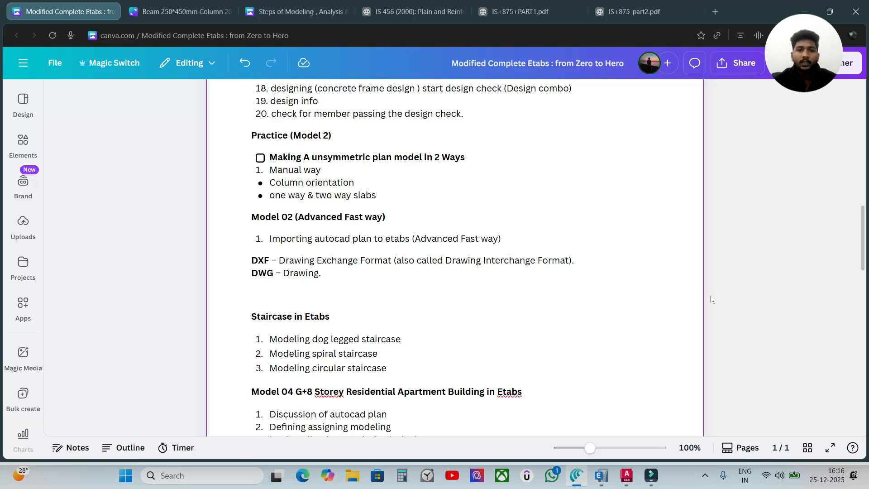
scroll(710, 298, down, 3)
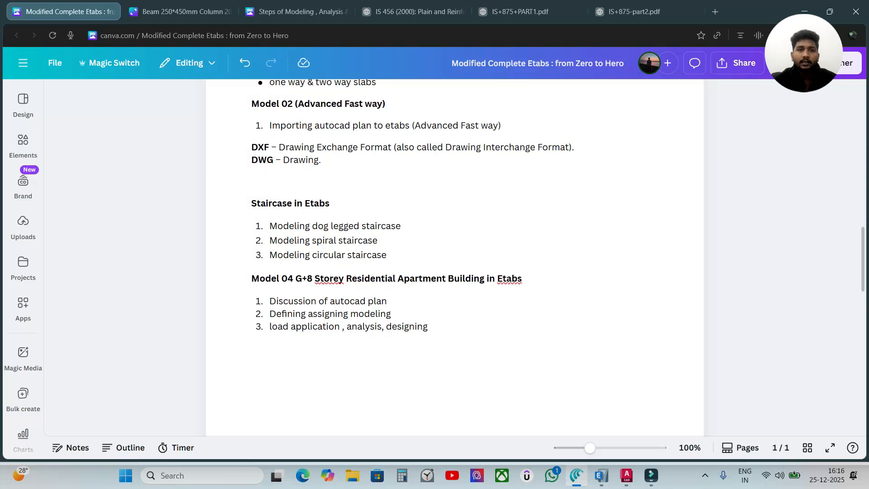
click(626, 476)
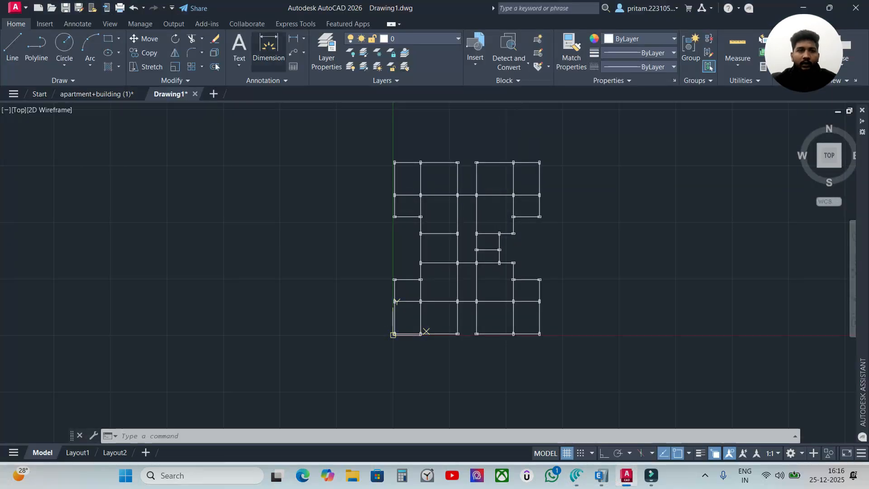
click(583, 273)
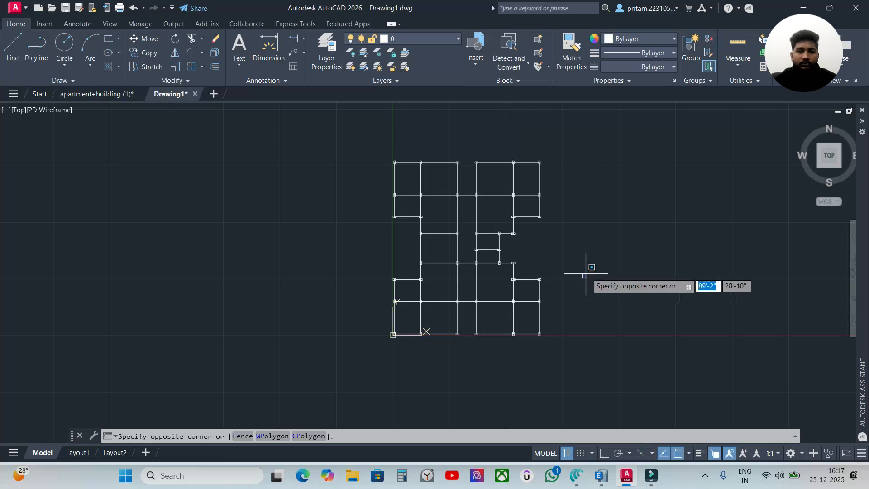
key(Escape)
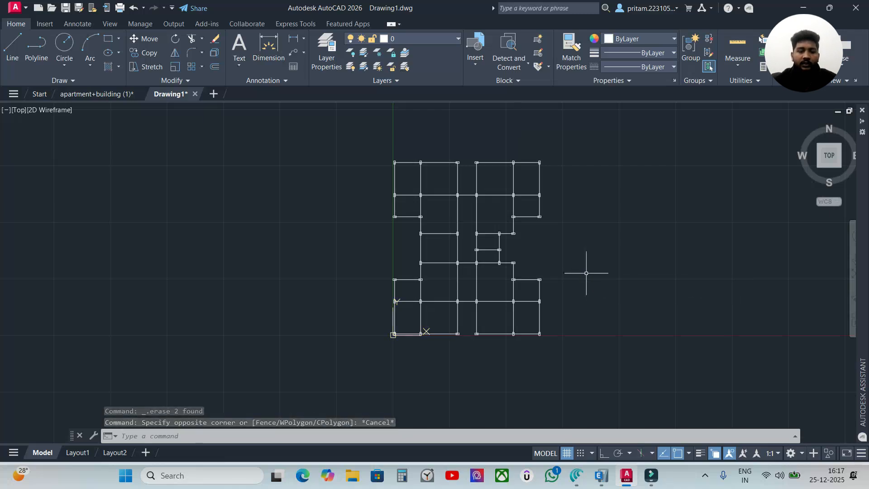
key(ctrl+shift+s)
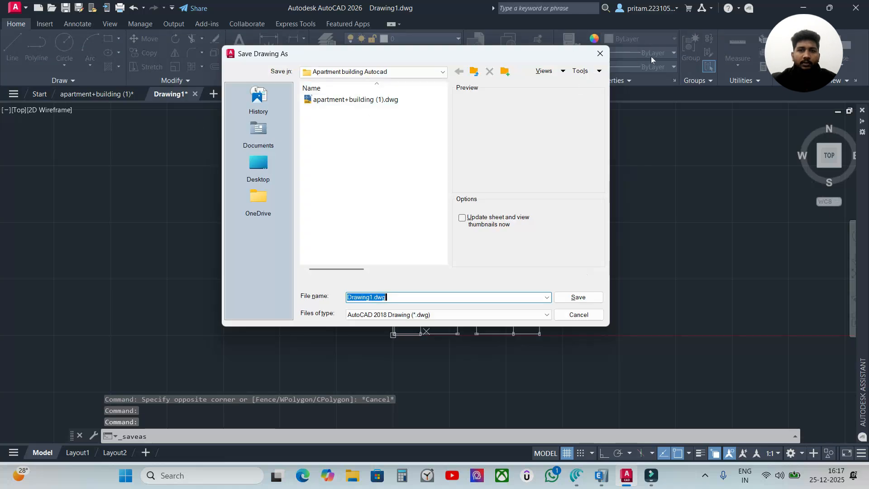
click(601, 53)
click(25, 9)
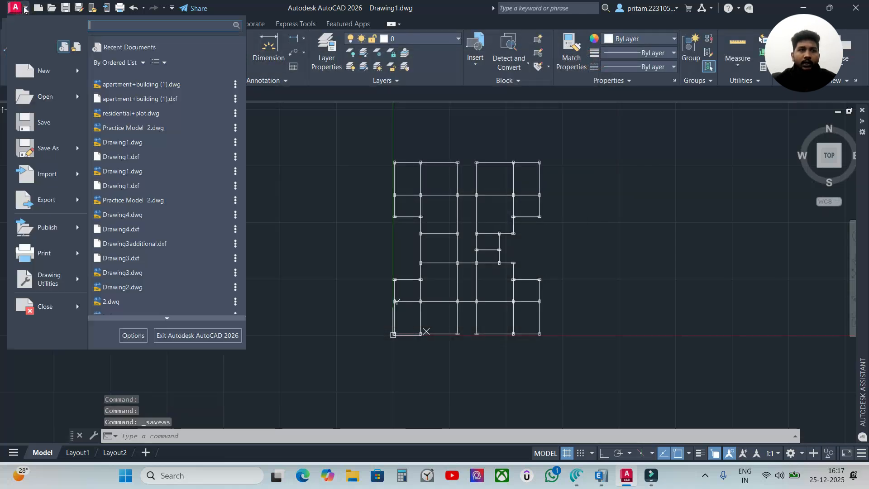
mouse_move(60, 155)
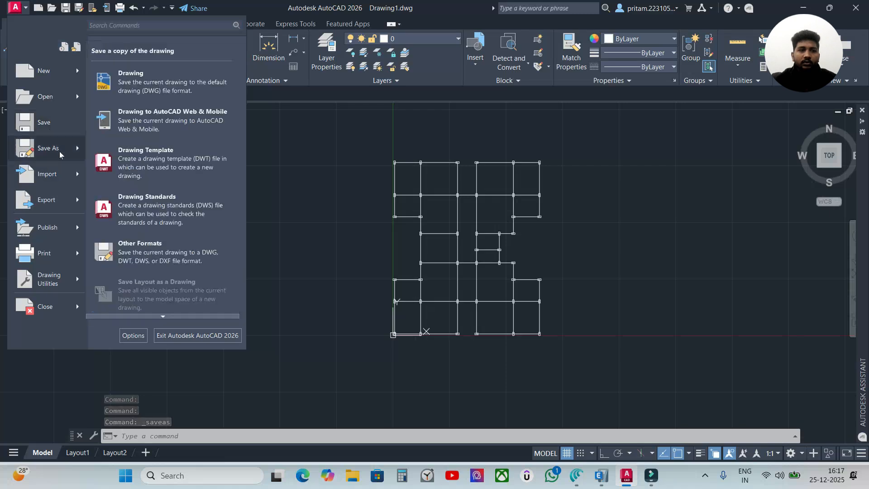
click(373, 181)
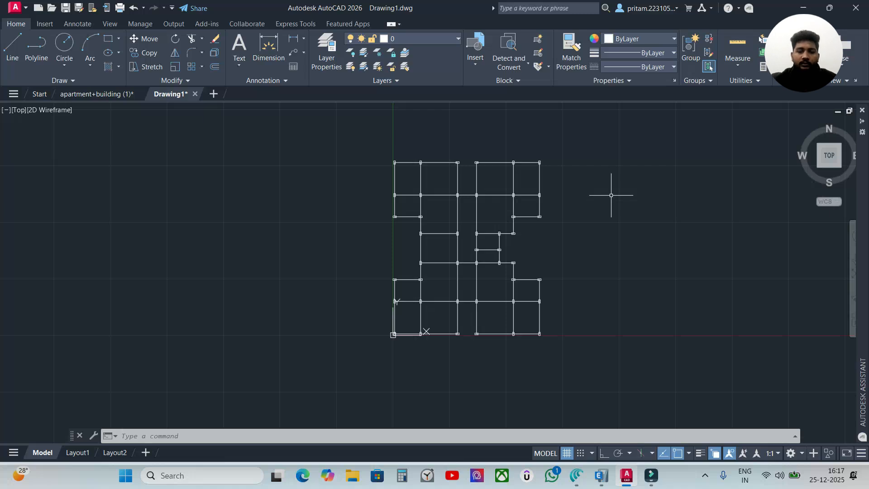
Start saving the drawing as a new file and browse to YOUTUBE > Udemy Etabs > G+8 Storey Apartment building in etabs
key(ctrl+shift+s)
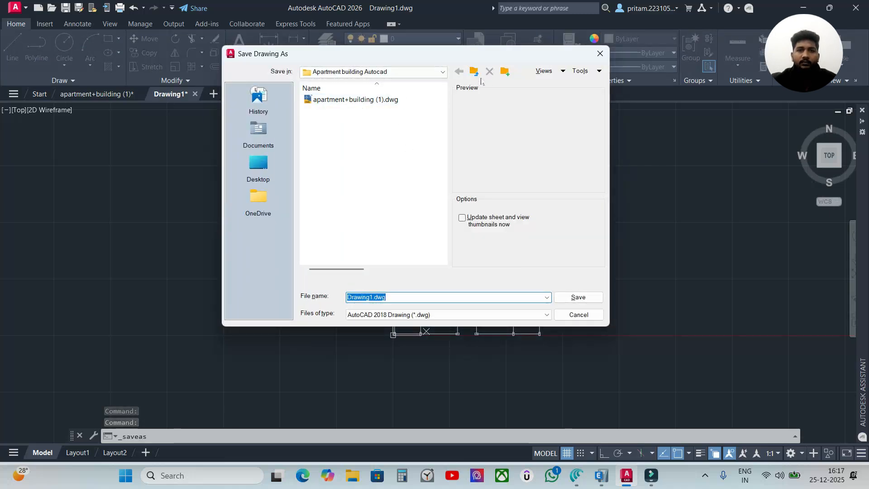
click(442, 71)
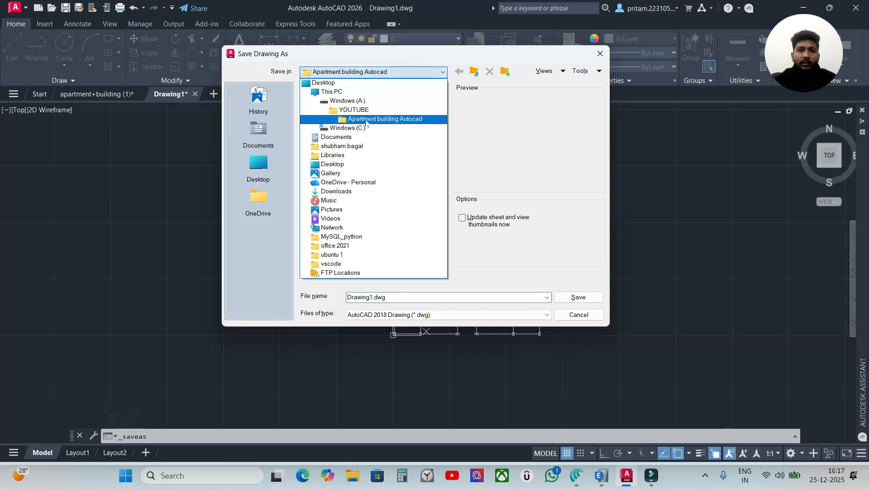
click(339, 111)
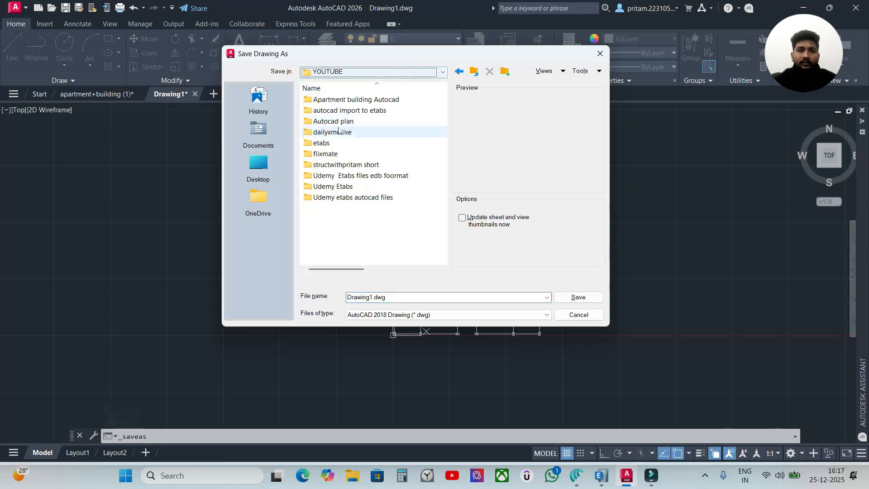
click(441, 71)
click(362, 110)
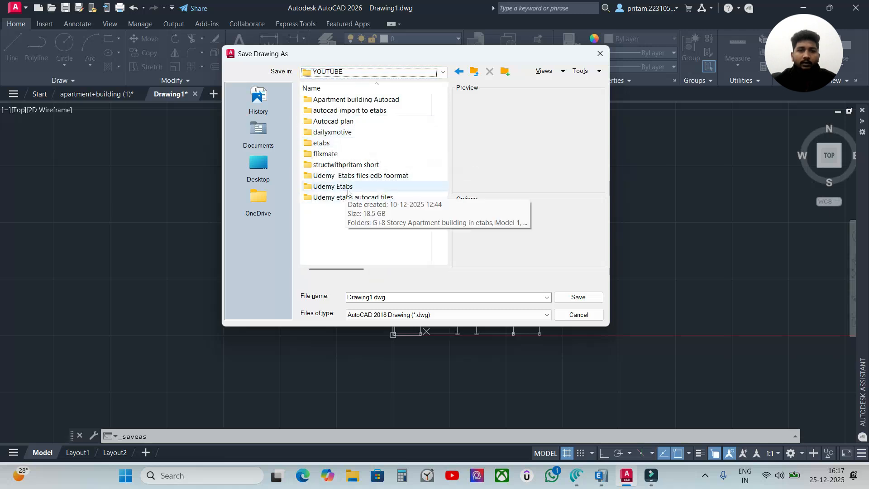
double_click(352, 187)
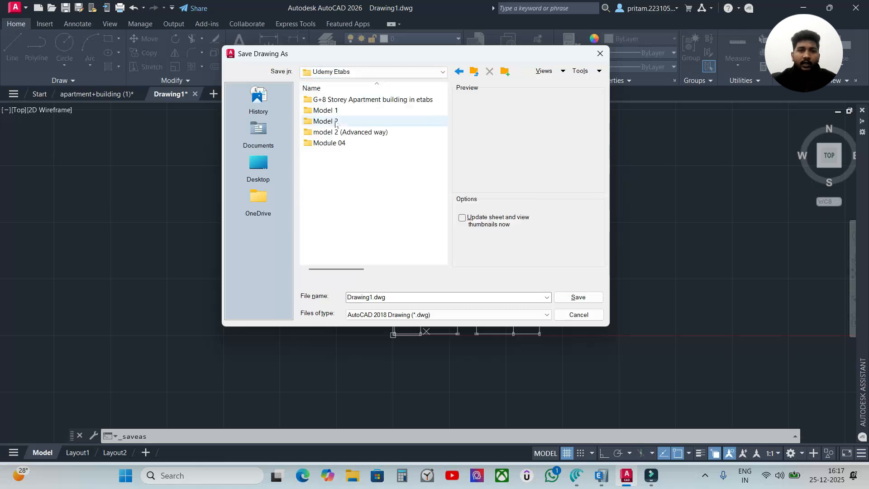
double_click(355, 99)
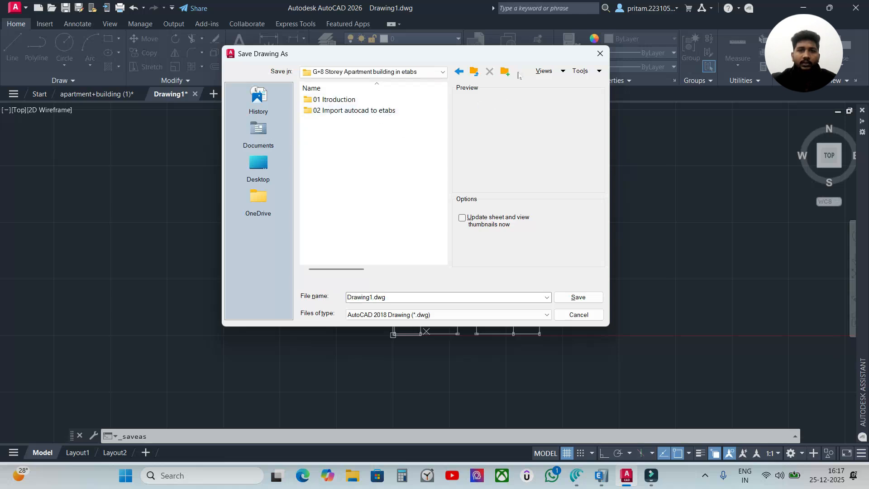
Create a folder named ".dxf g+8 storey" in the G+8 Storey Apartment building in etabs folder and open it
click(505, 71)
key(BackSpace)
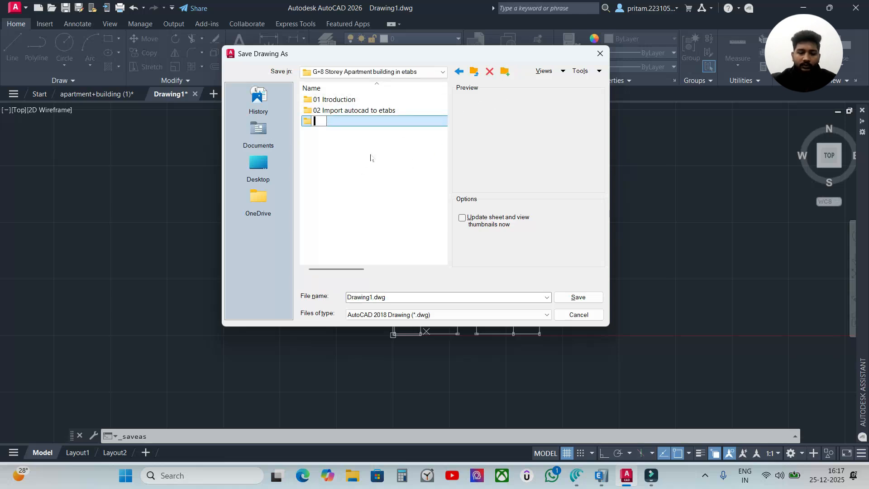
text(0)
text(dxf)
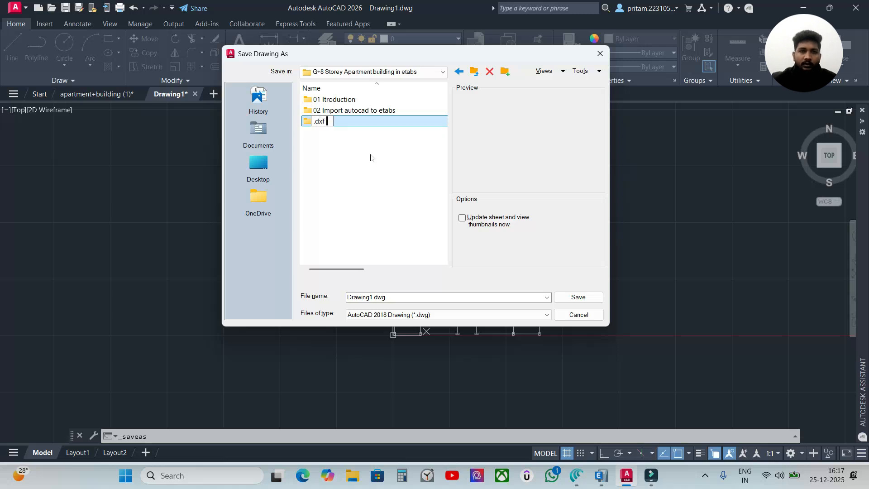
text( g+)
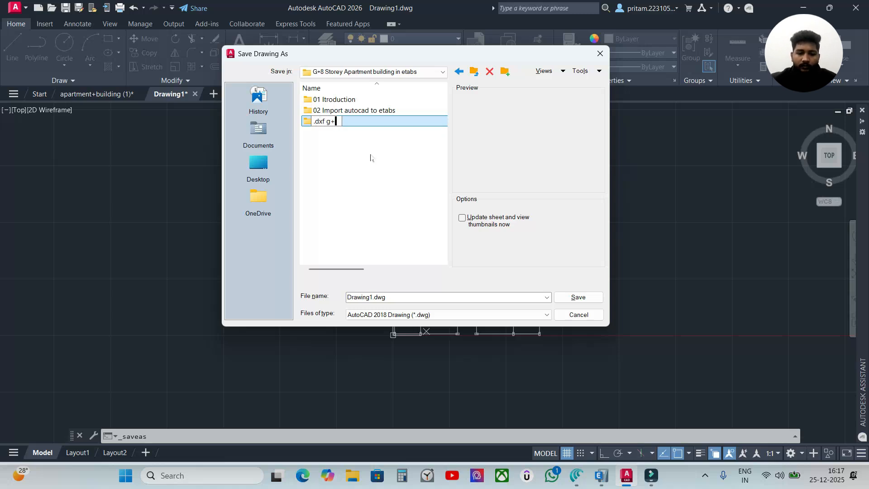
text(8 storey)
click(389, 122)
click(389, 123)
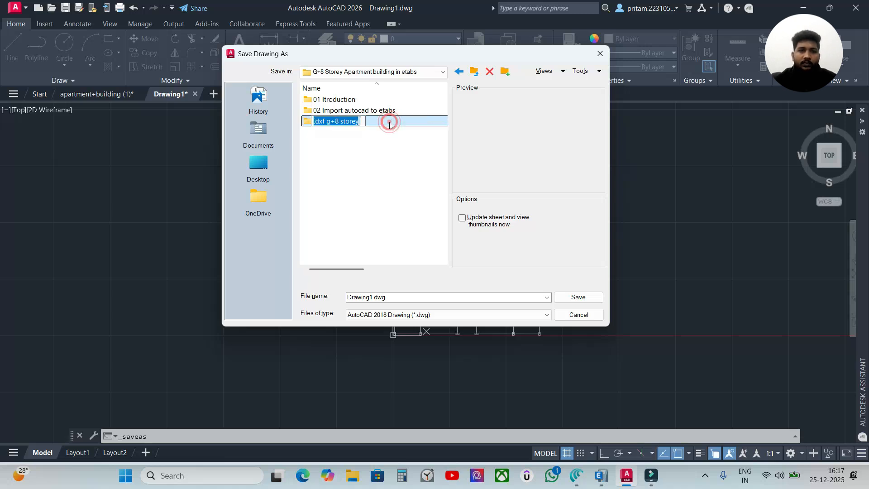
double_click(389, 122)
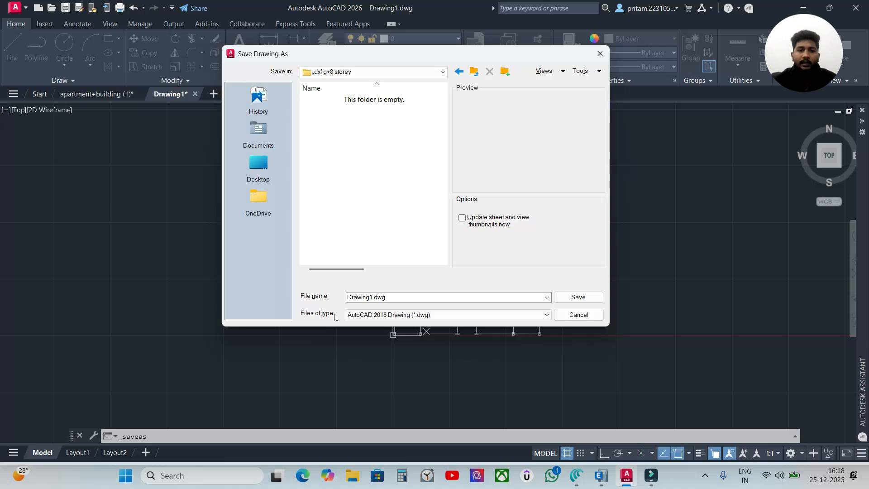
Set the file type for the saved drawing to AutoCAD 2018 DXF (*.dxf)
click(384, 315)
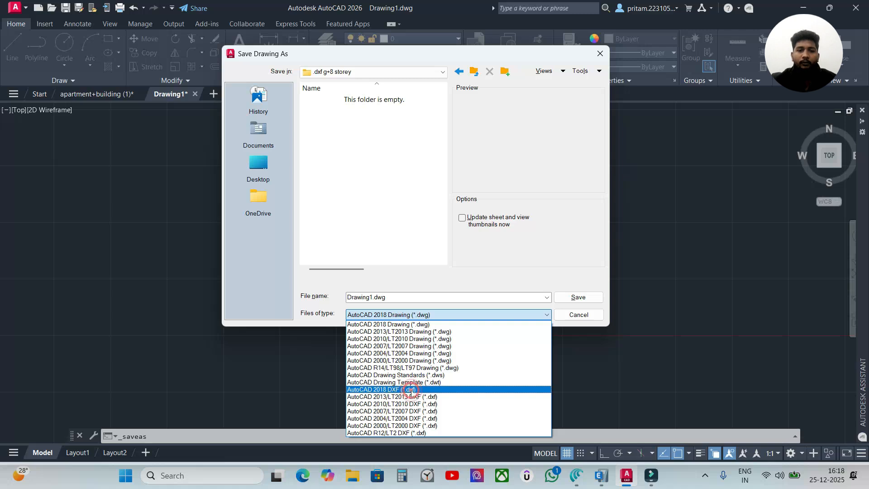
click(411, 389)
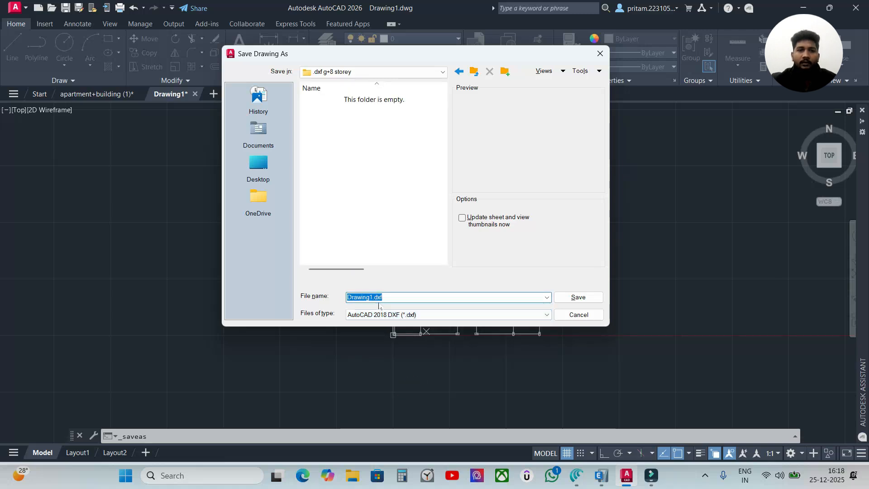
click(418, 270)
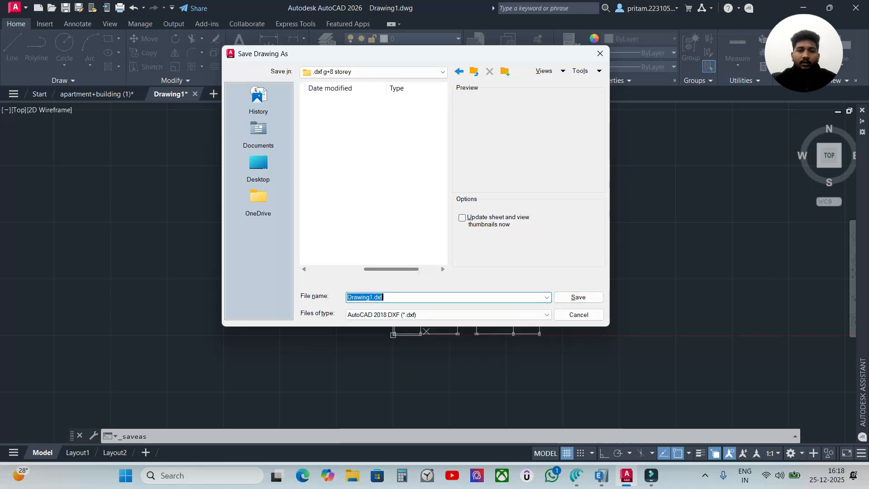
Name the AutoCAD 2018 DXF file G+8.dxf and save it in the .dxf g+8 storey folder
click(373, 297)
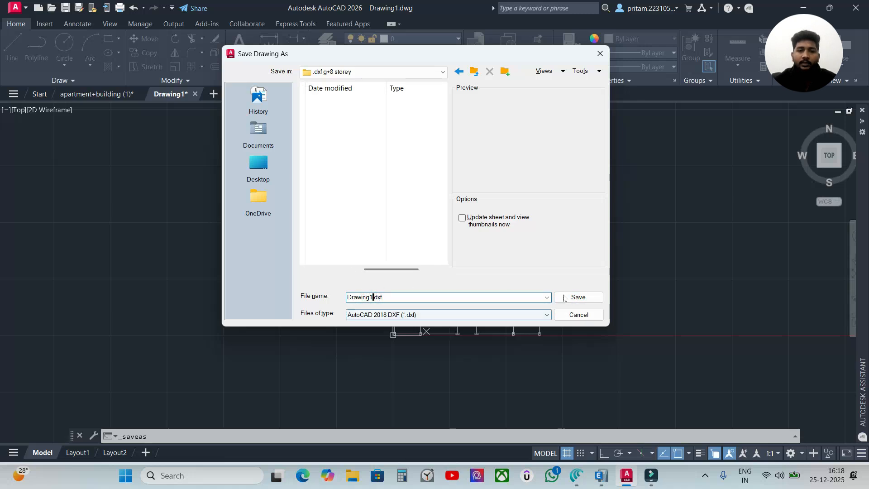
key(BackSpace)
key(BackSpace)
key(BackSpace)
key(BackSpace)
key(BackSpace)
key(BackSpace)
key(BackSpace)
key(BackSpace)
text(G+)
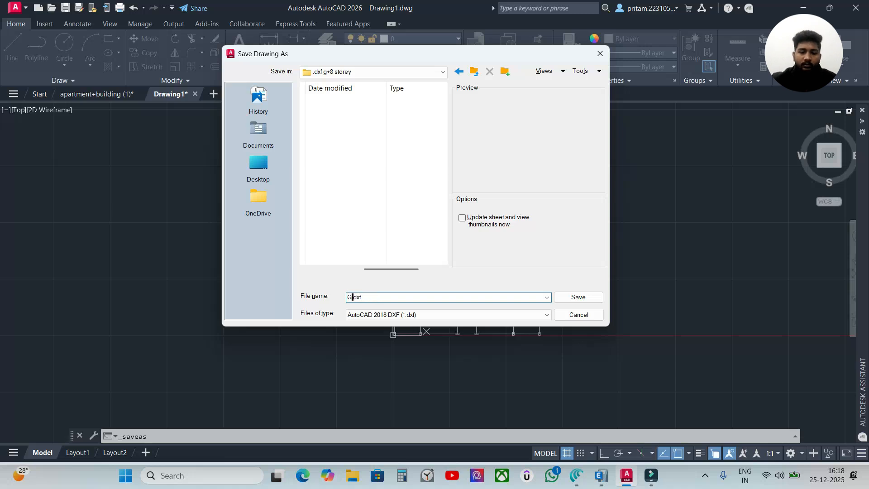
text(8)
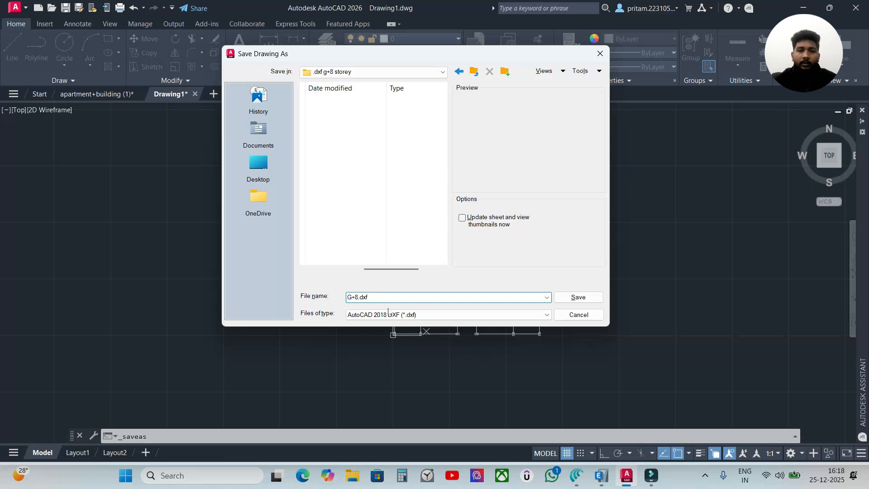
click(588, 302)
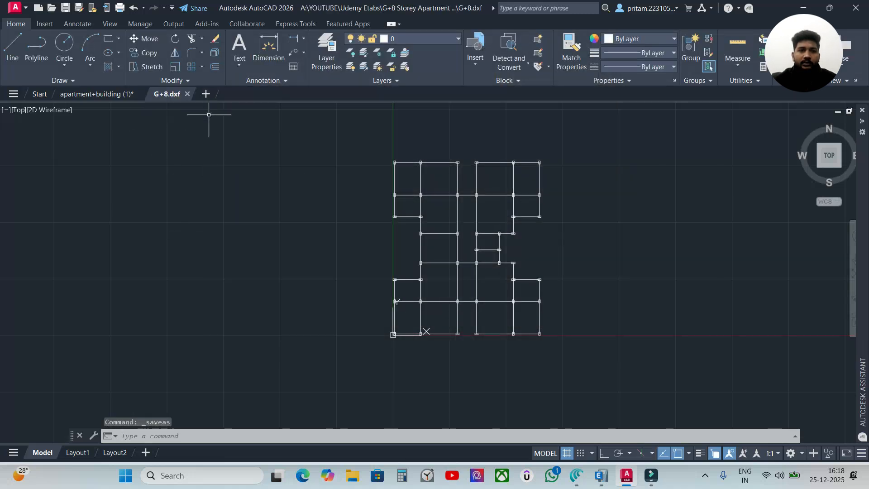
key(ctrl+s)
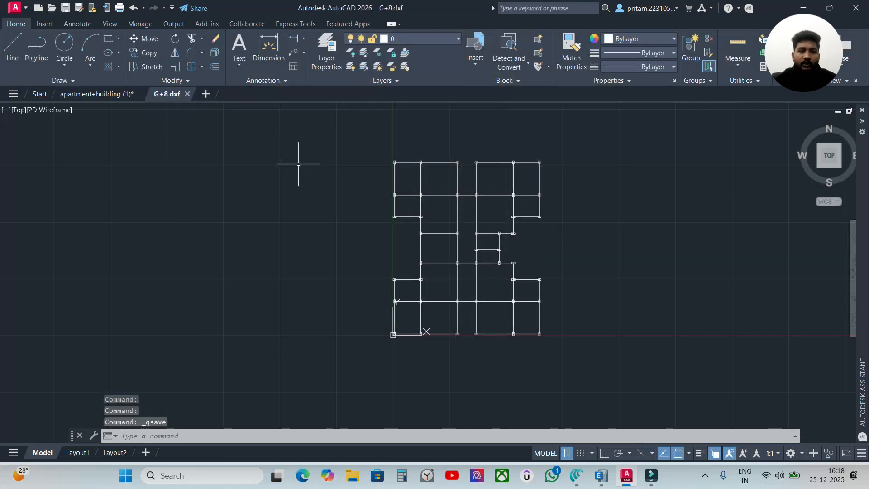
Close the G+8.dxf drawing, saving a copy as G+8.dwg in AutoCAD 2018 Drawing format in the same folder
click(186, 94)
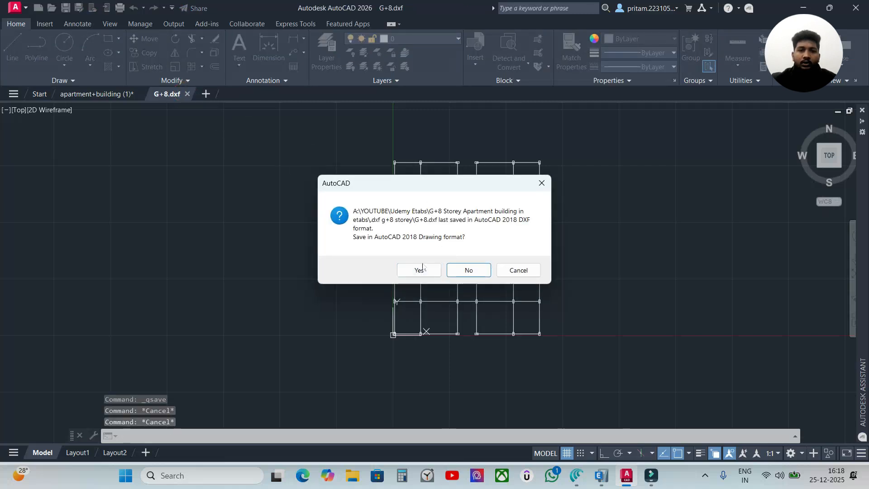
click(427, 272)
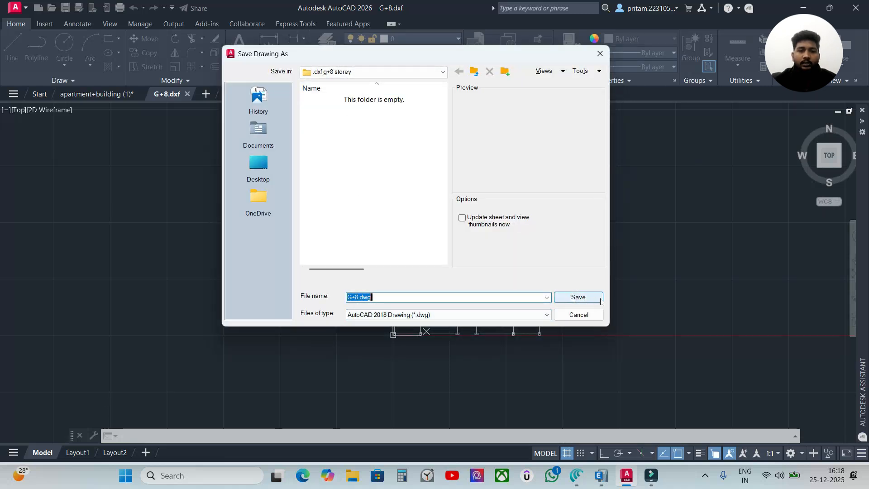
click(578, 297)
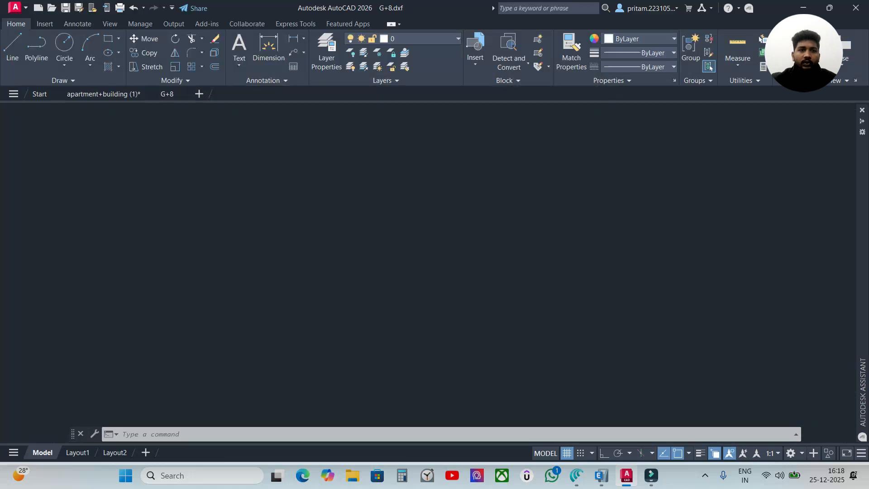
scroll(495, 260, up, 3)
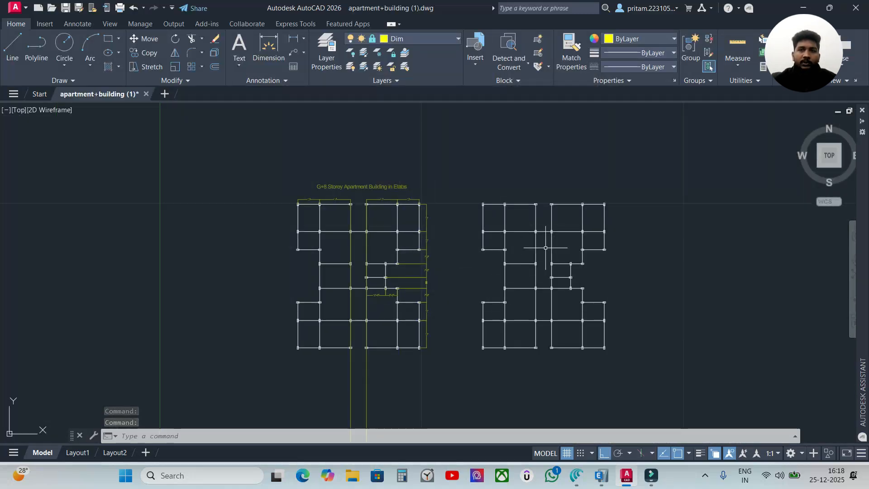
Switch to ETABS and start a new model using built-in settings with Metric SI display units and India as the default materials region
click(602, 476)
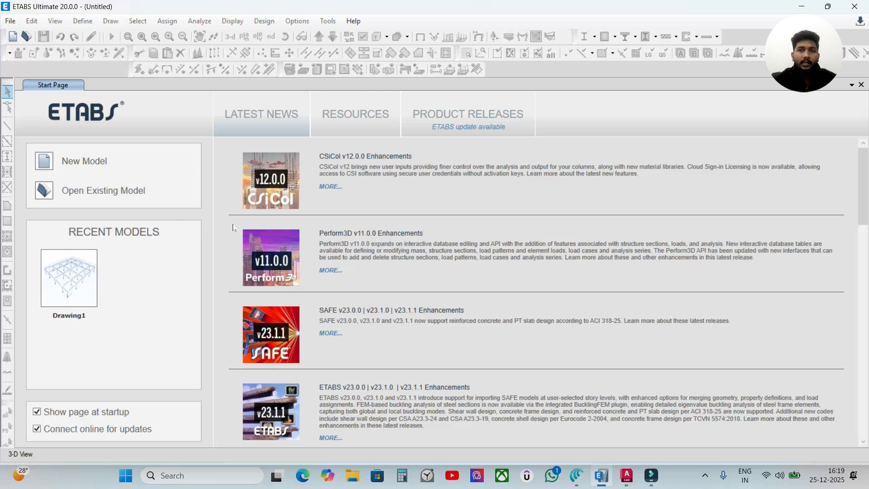
click(48, 163)
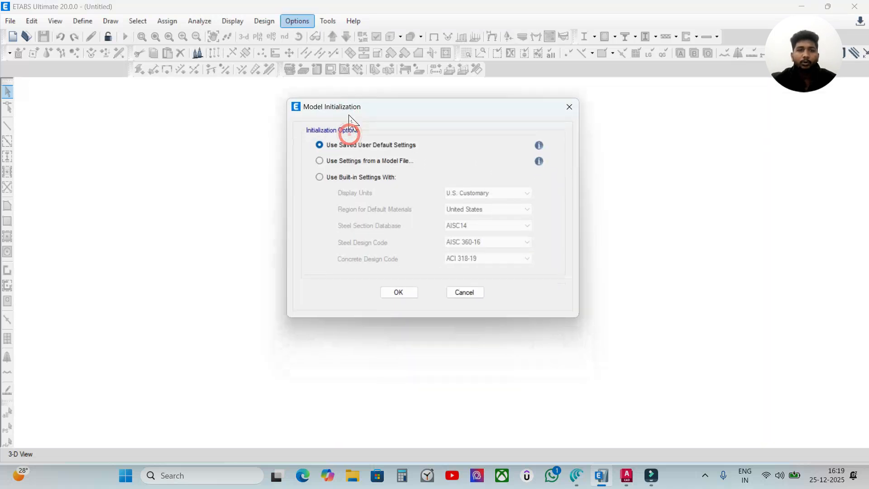
click(341, 178)
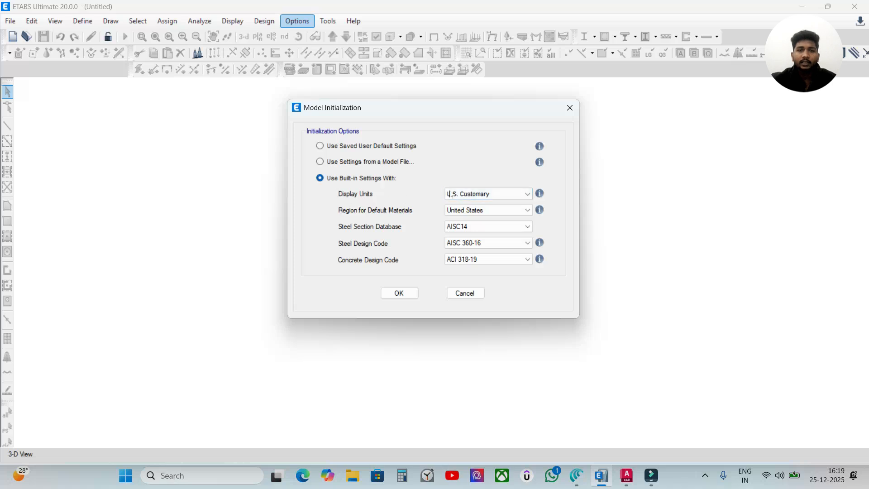
click(461, 194)
click(458, 211)
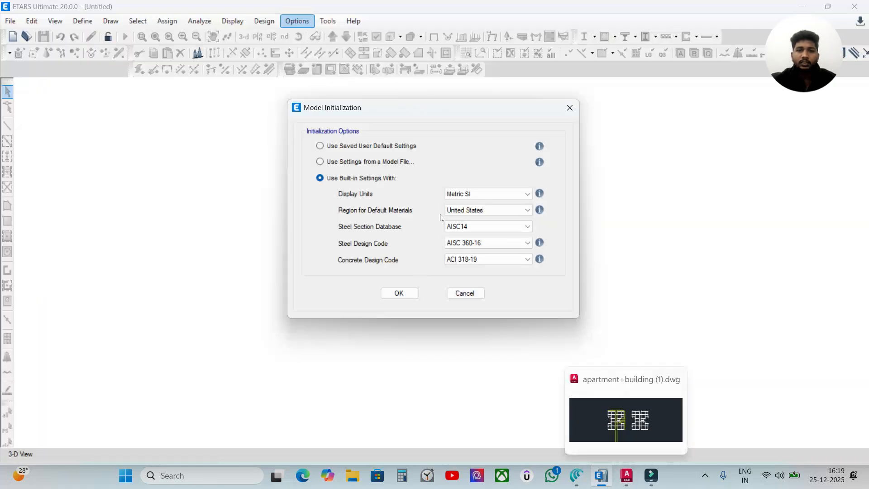
click(475, 210)
click(479, 235)
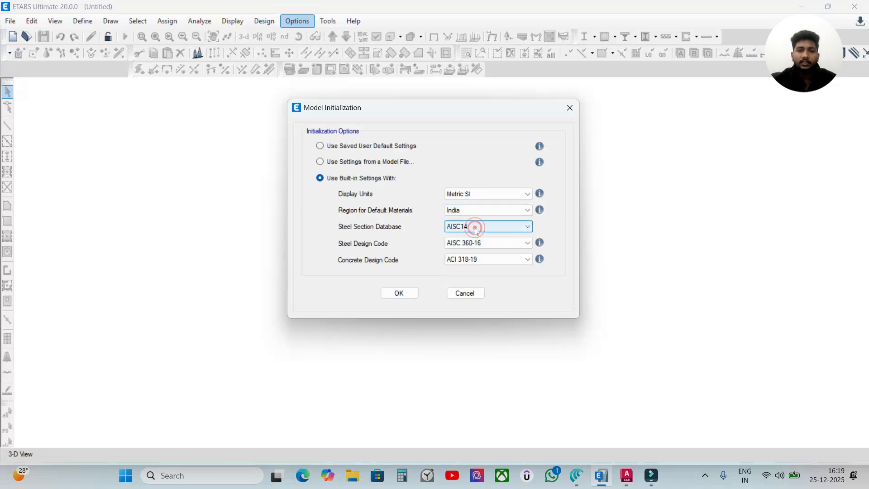
Set the steel section database to Indian, steel design code to IS 800:2007 and concrete design code to IS 456:2000, and accept the initialization
click(475, 228)
click(460, 391)
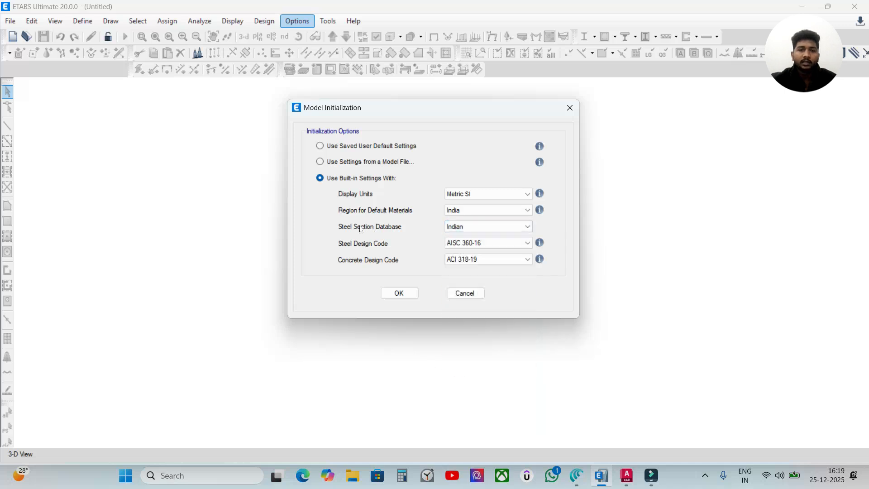
click(499, 246)
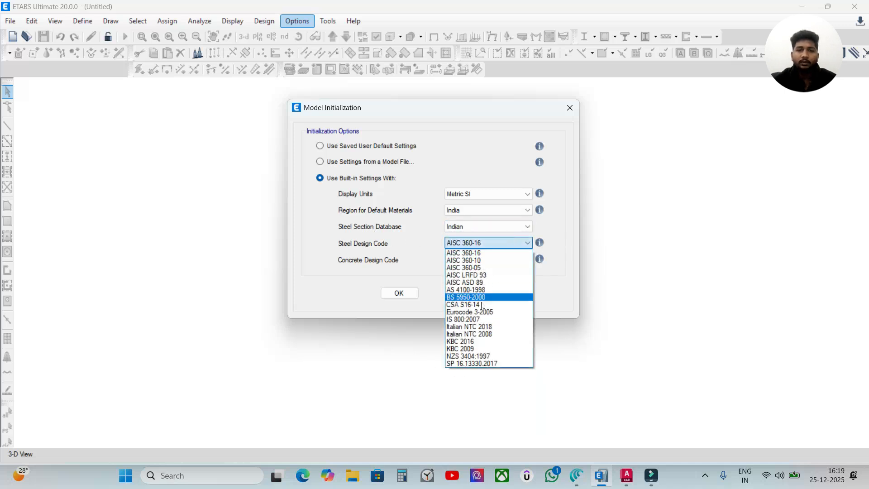
click(465, 318)
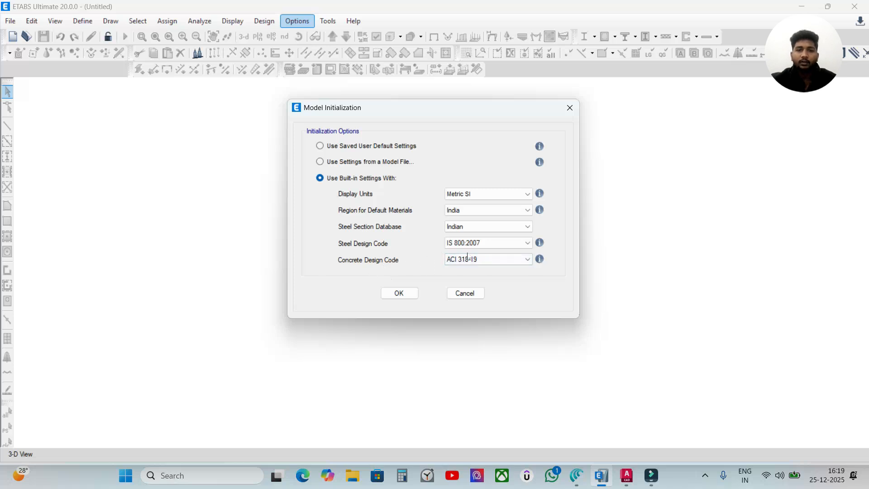
click(482, 259)
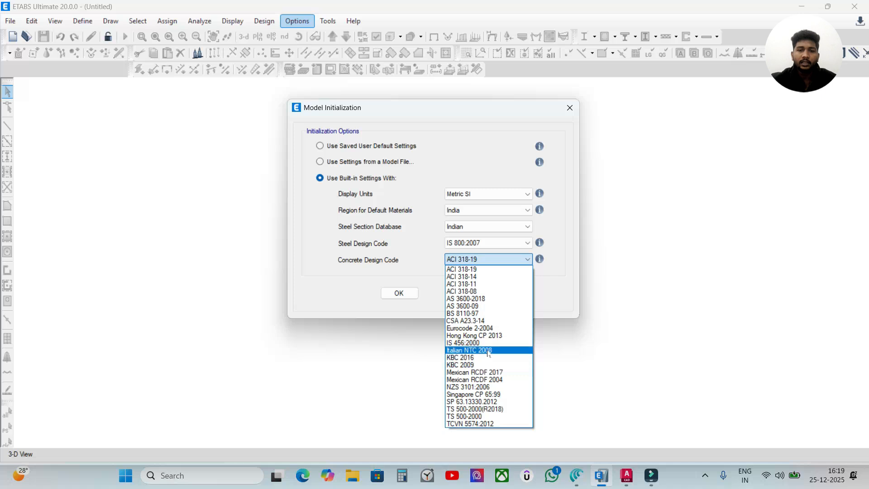
click(464, 344)
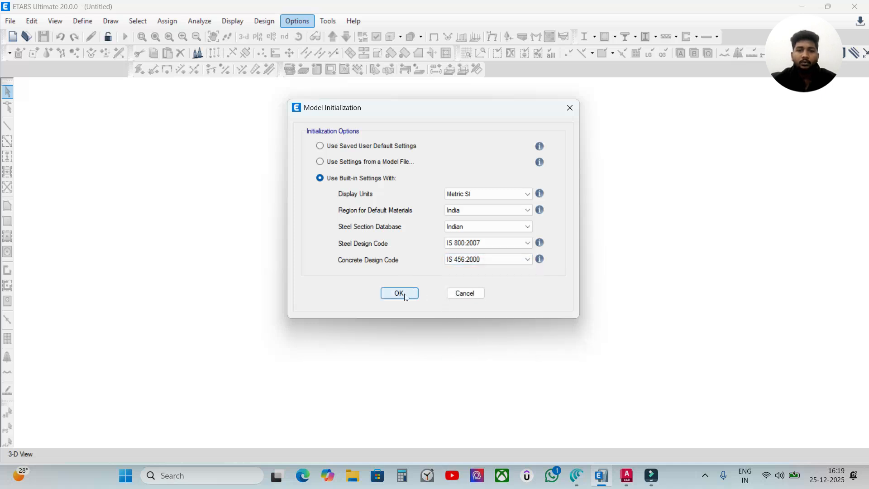
click(399, 293)
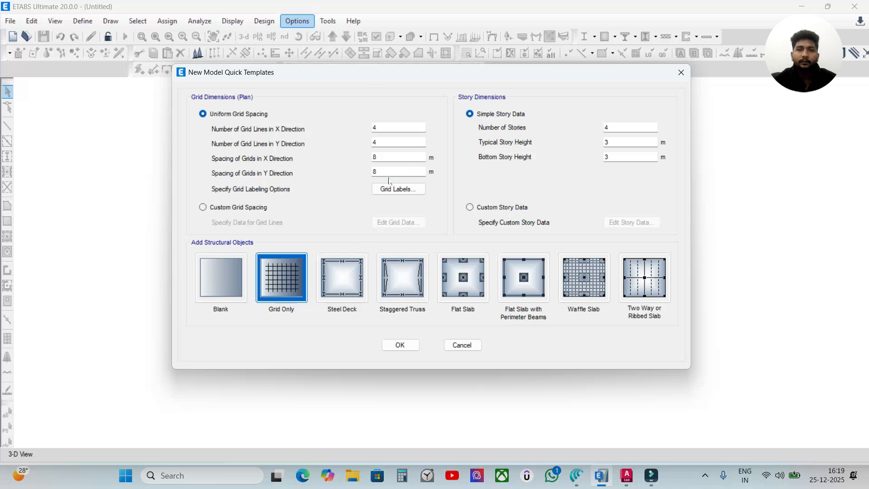
Create the new model from the Blank template, keeping the default grid and story data
click(219, 280)
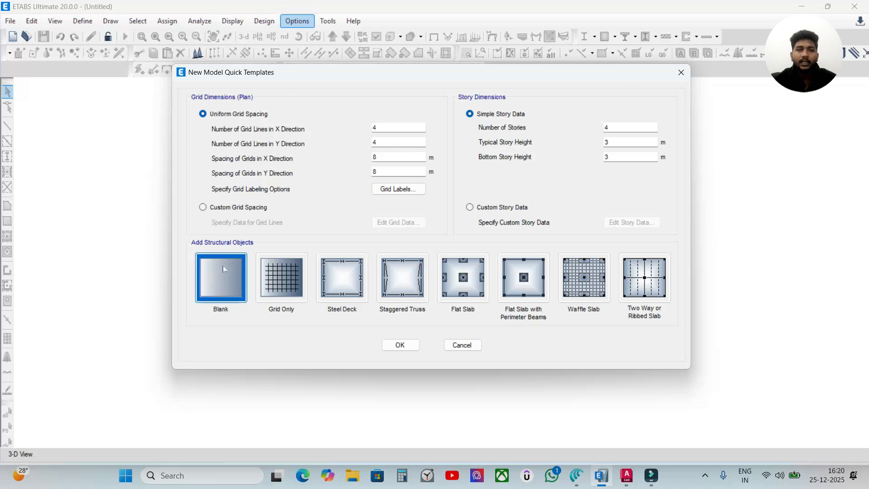
click(400, 345)
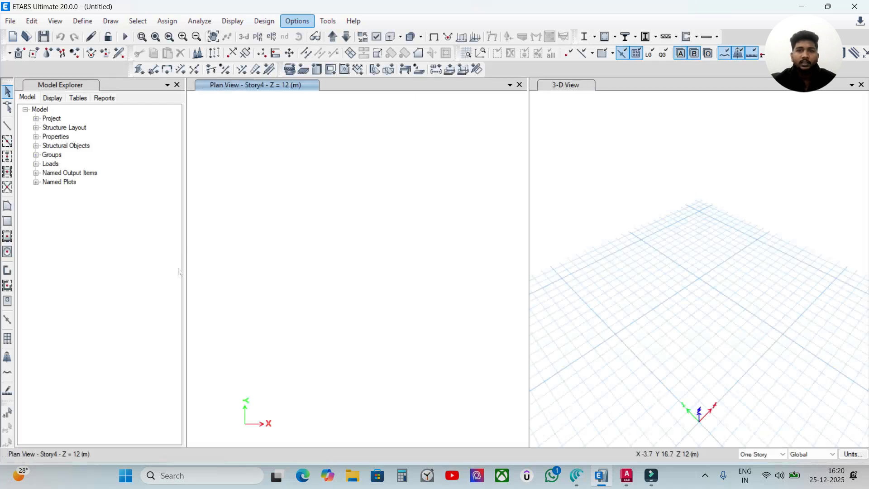
click(382, 252)
click(553, 199)
click(347, 219)
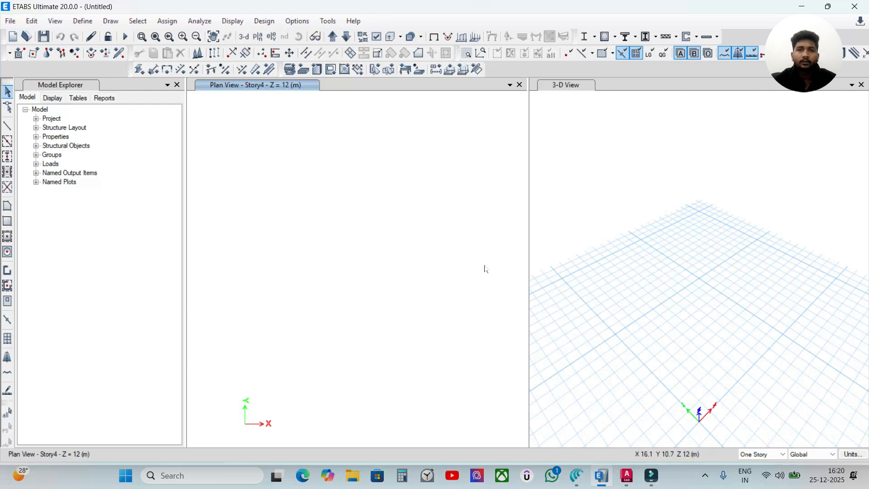
Start importing a DXF/DWG file of an architectural plan and browse to the YOUTUBE folder
click(17, 23)
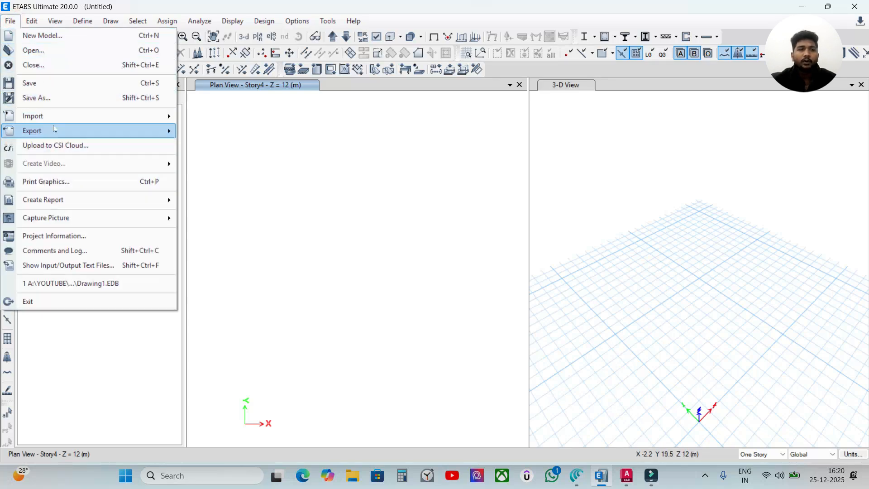
mouse_move(28, 119)
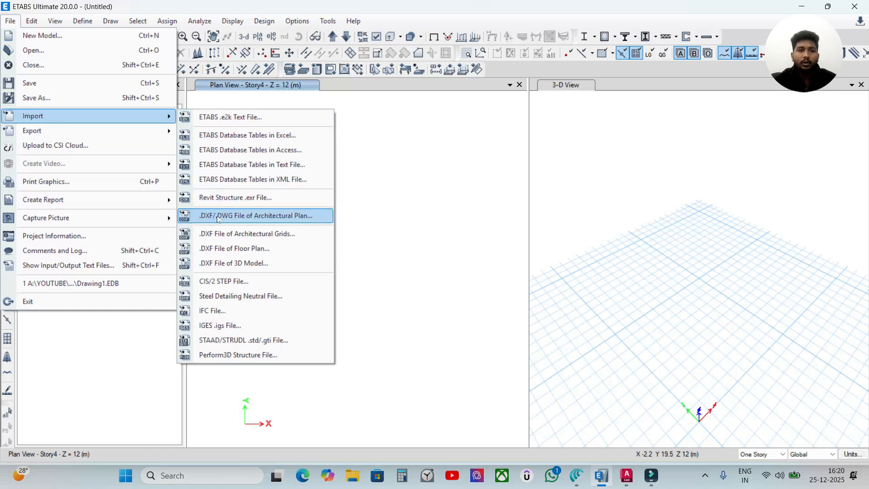
click(301, 219)
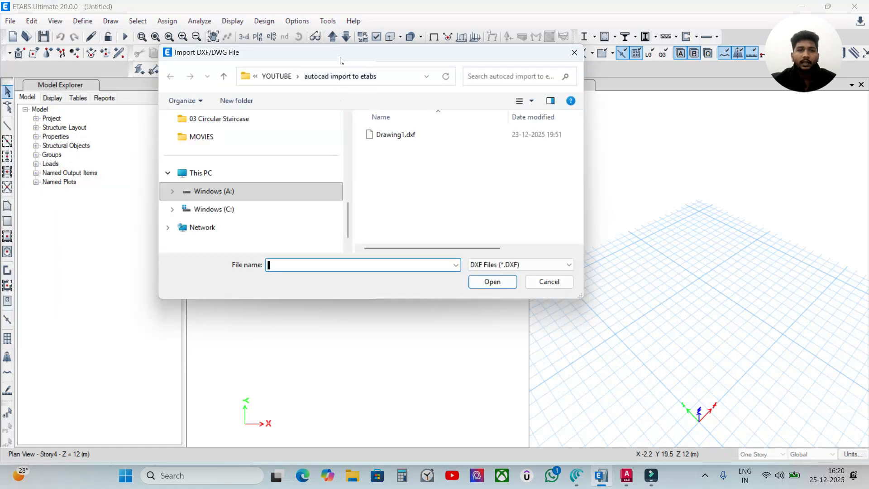
click(276, 76)
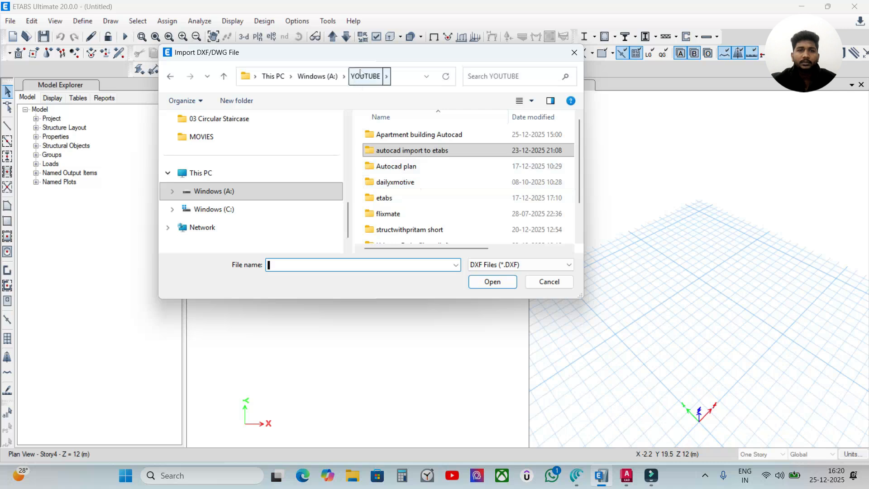
scroll(434, 159, down, 1)
scroll(439, 217, up, 1)
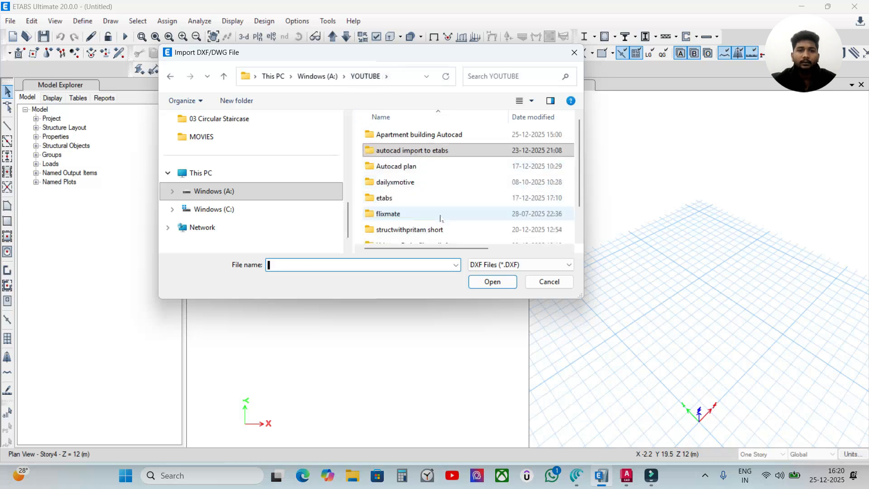
scroll(439, 223, down, 1)
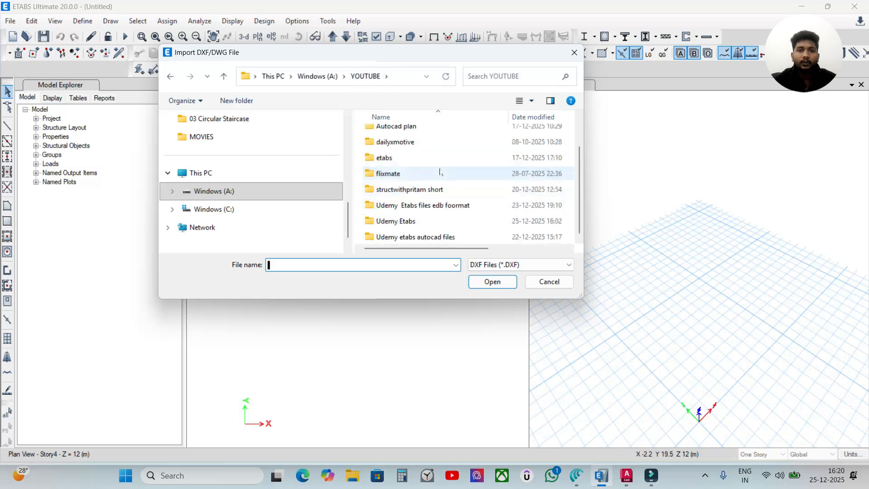
Open G+8.dxf from Udemy Etabs > G+8 Storey Apartment building in etabs > .dxf g+8 storey for the plan import
double_click(407, 222)
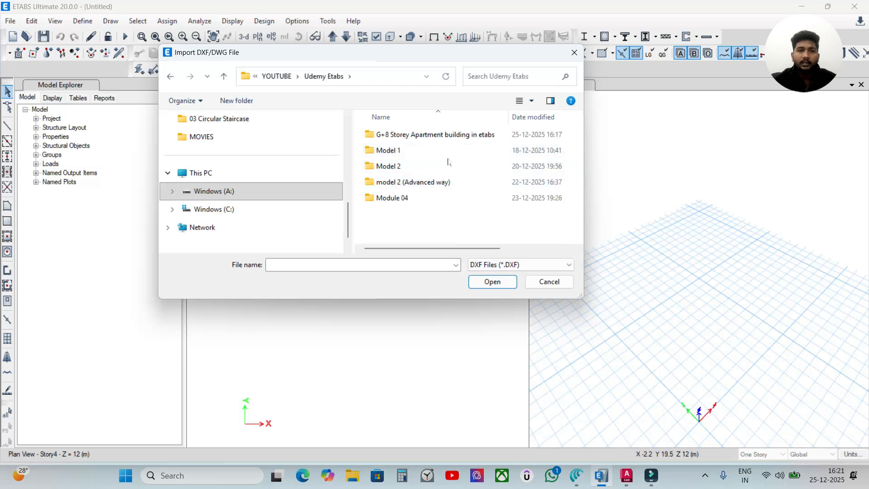
double_click(402, 135)
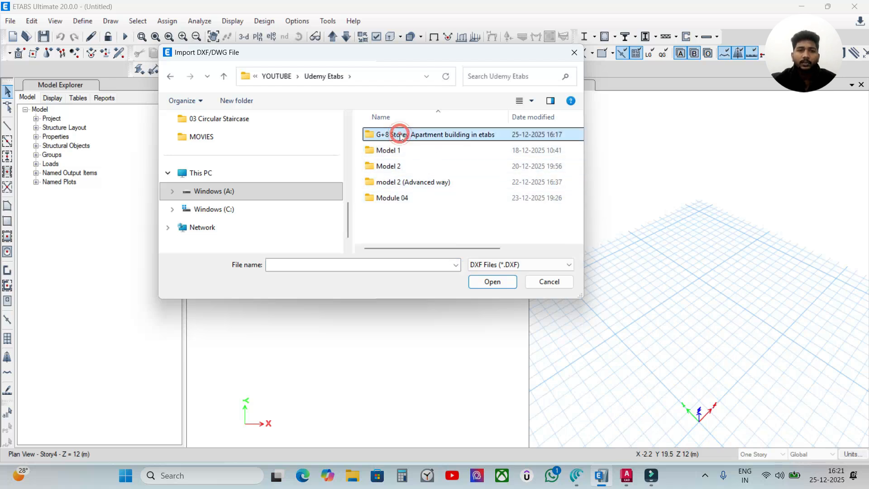
double_click(406, 136)
click(396, 135)
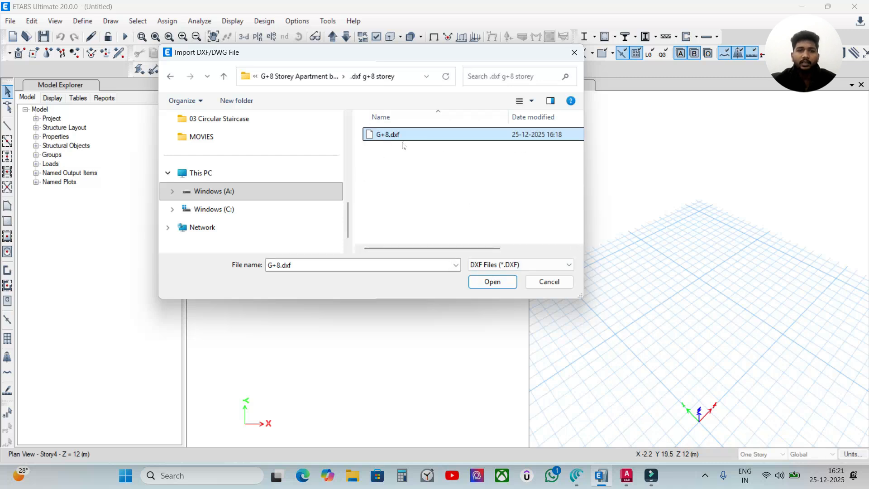
click(505, 284)
Review the architectural plan import settings against the apartment drawing in AutoCAD, and return to ETABS
drag(373, 107, 349, 110)
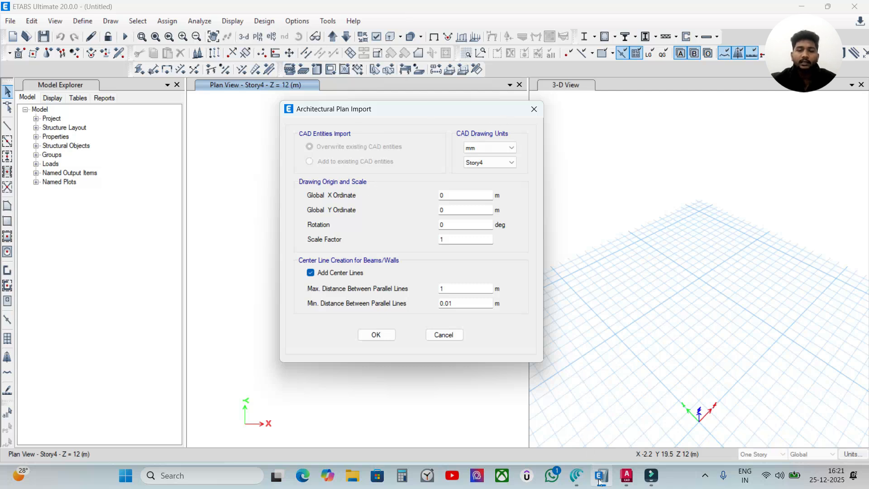
click(627, 475)
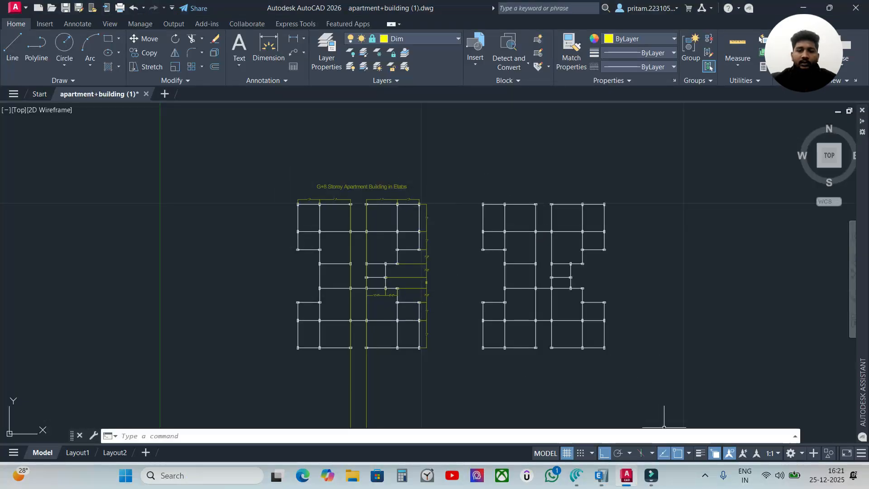
click(600, 474)
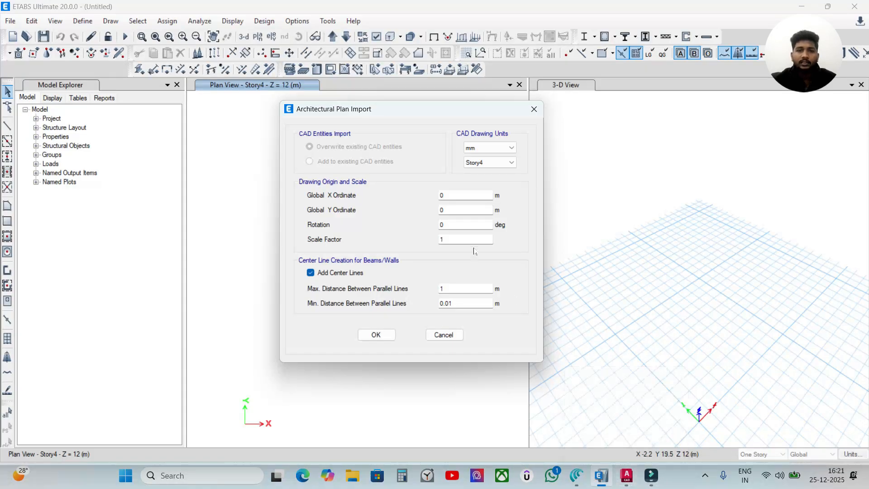
Set the CAD drawing units to inches and the target story to Story1 for the architectural plan import
click(489, 148)
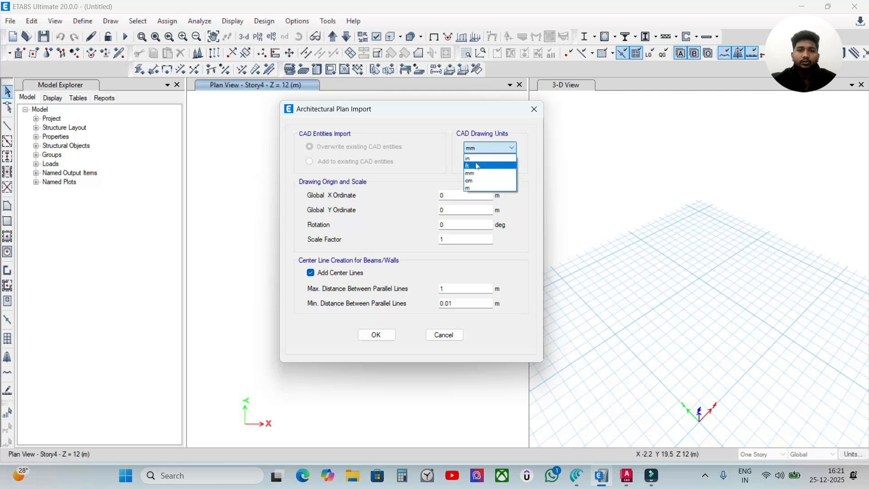
click(475, 164)
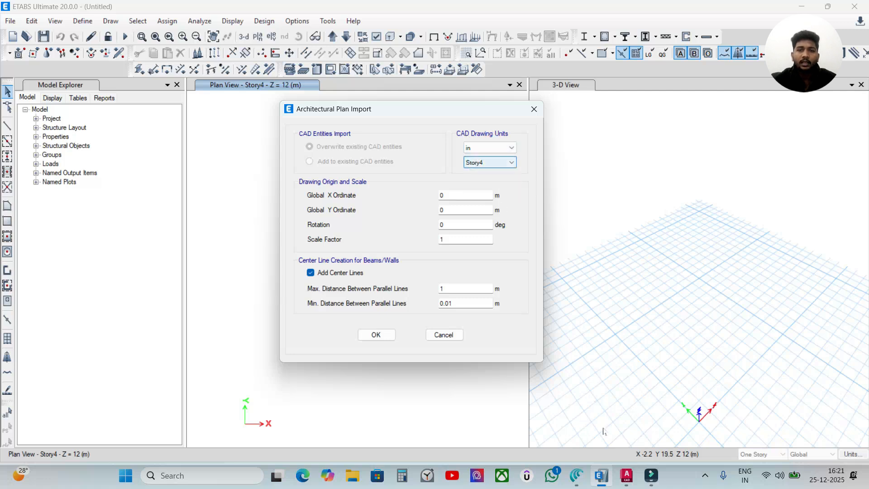
click(620, 478)
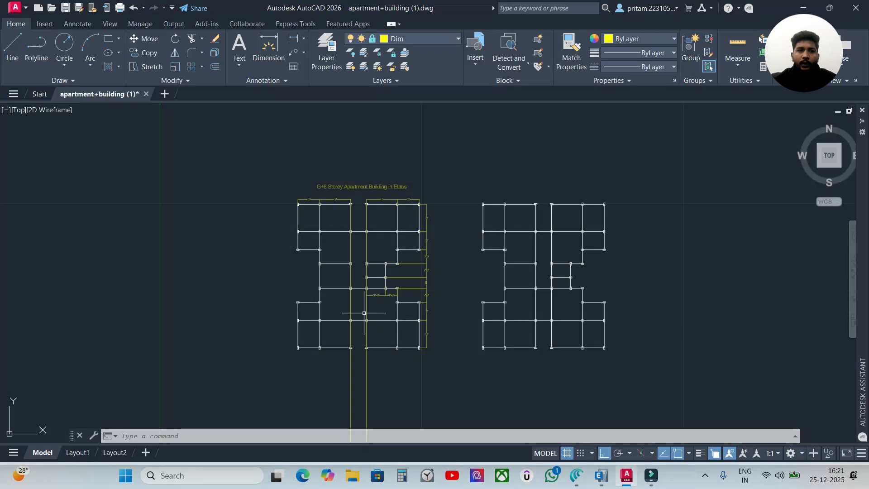
click(601, 476)
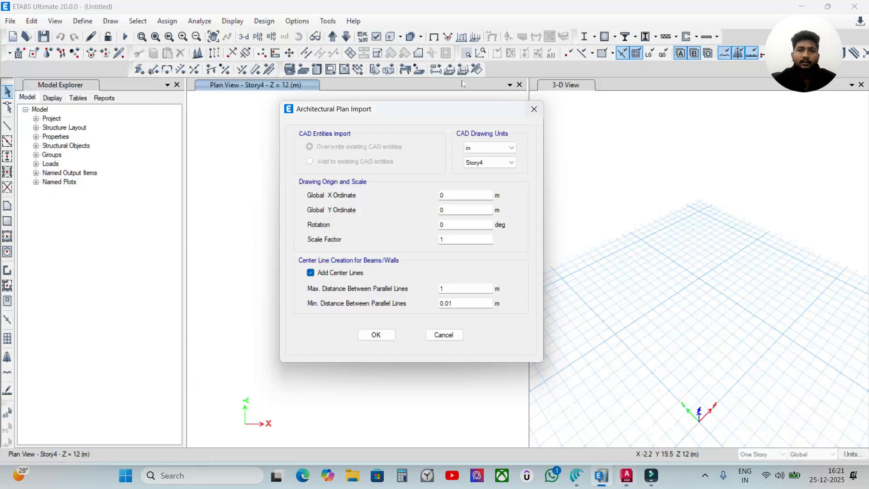
click(479, 162)
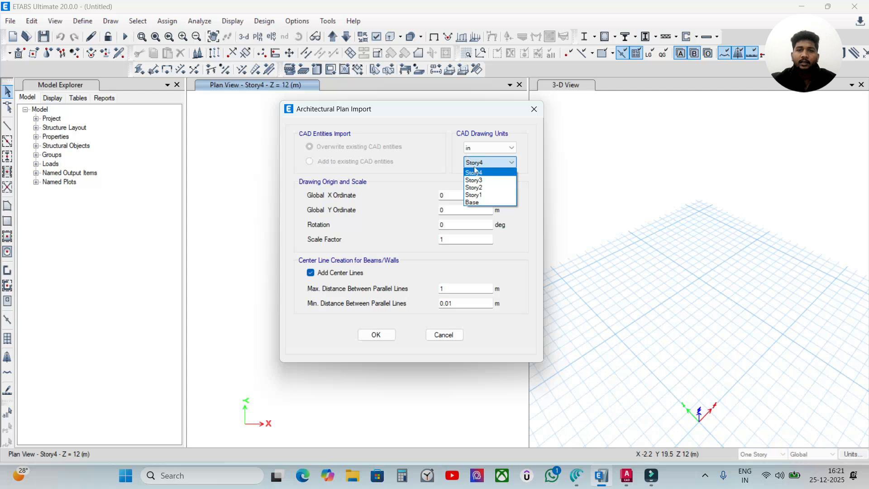
click(478, 198)
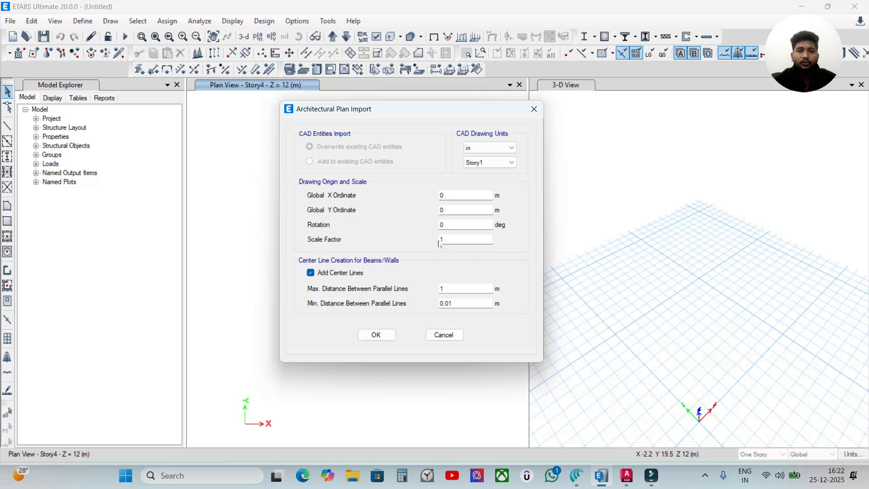
Turn off center line creation, keep the scale factor at 1, and import the architectural plan
double_click(457, 238)
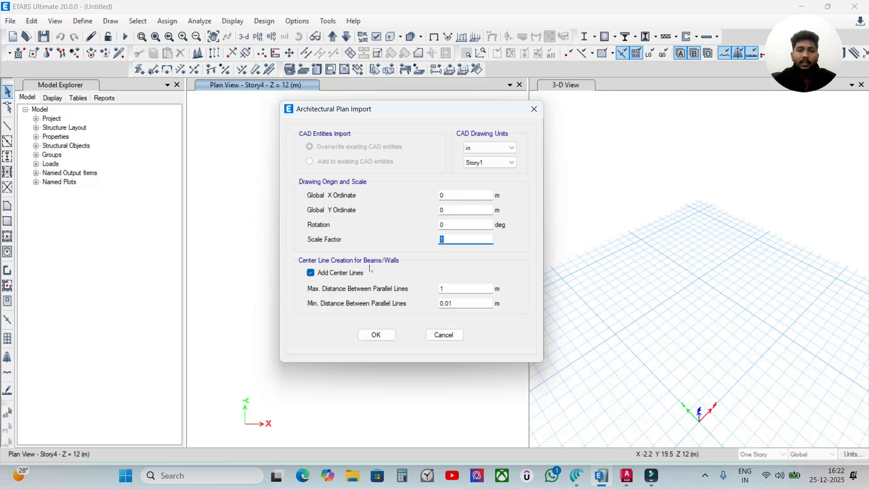
click(310, 273)
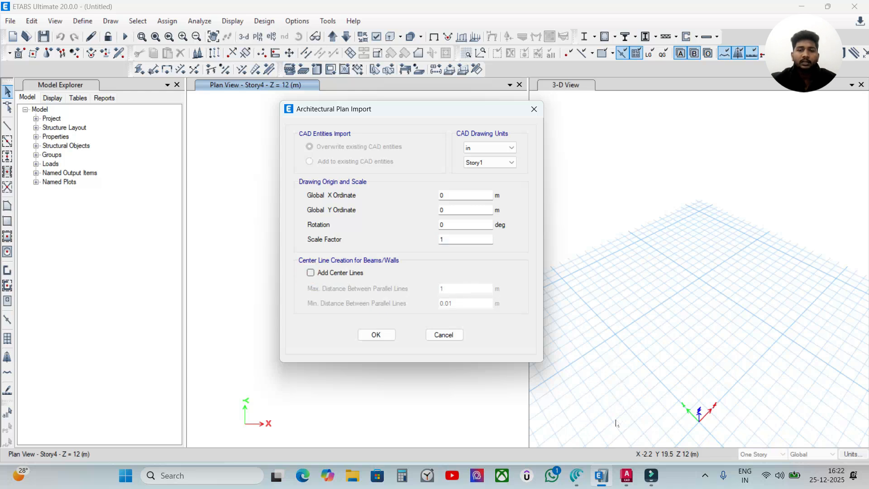
click(626, 476)
scroll(414, 247, up, 4)
scroll(452, 237, down, 4)
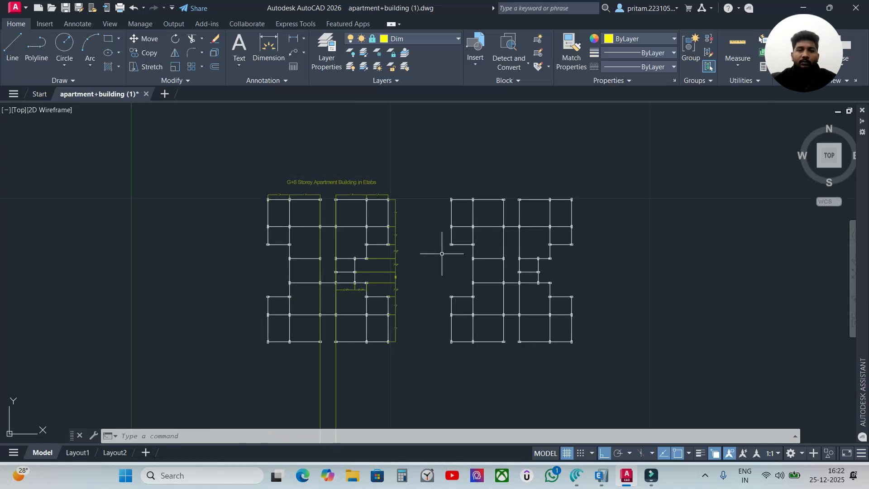
click(601, 475)
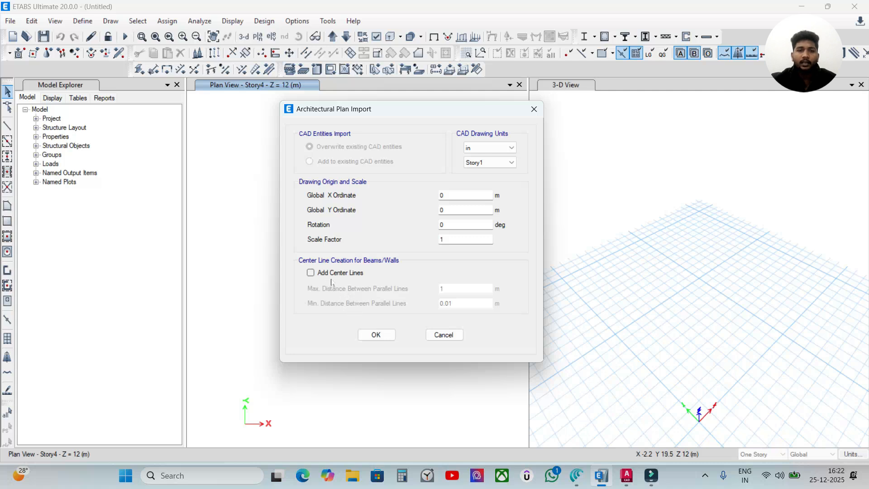
click(385, 339)
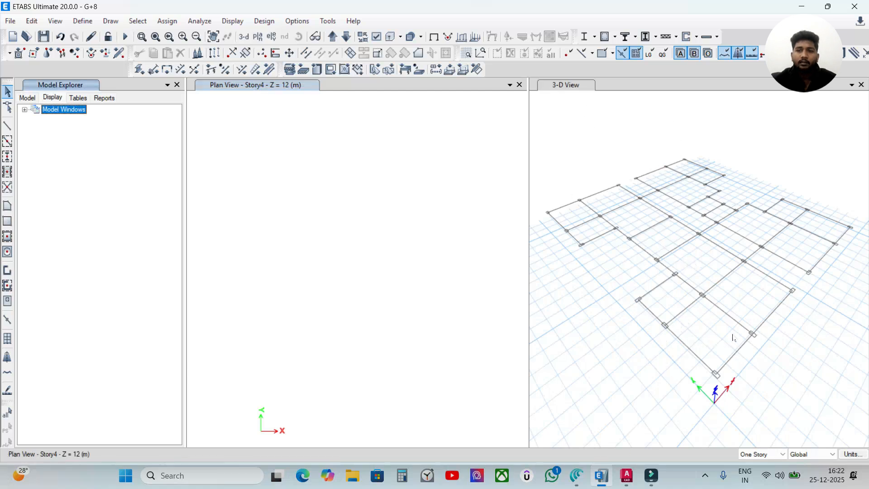
Move the plan view down from Story4 to Story1 to show the imported layout
click(291, 186)
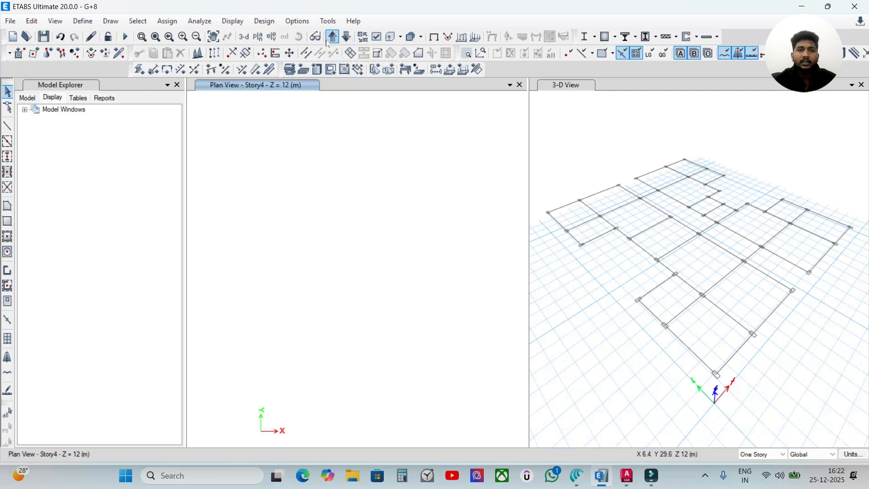
click(353, 42)
click(353, 42)
click(354, 42)
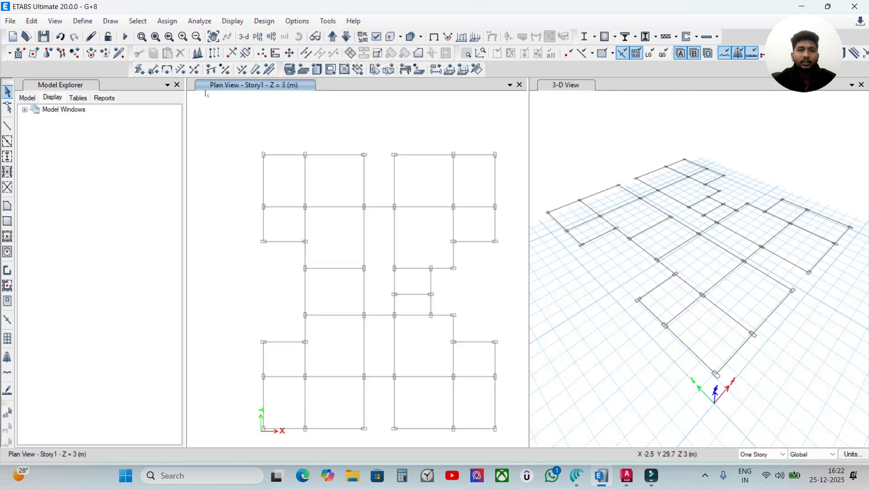
middle_drag(451, 256, 445, 236)
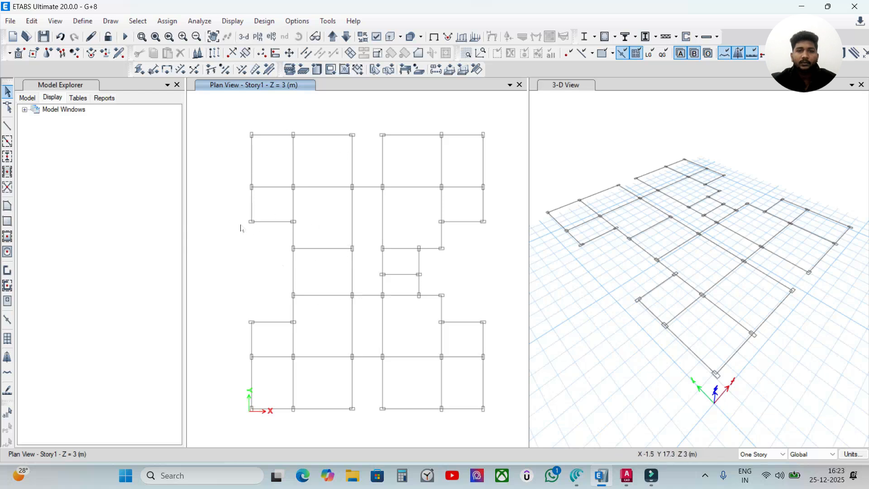
click(328, 108)
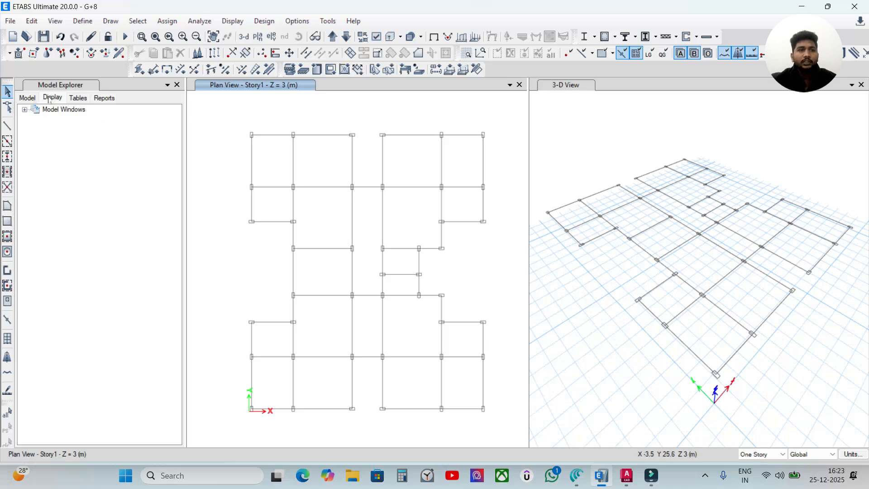
Add beam objects from the Beams architectural layer of the Story1 plan view
click(25, 110)
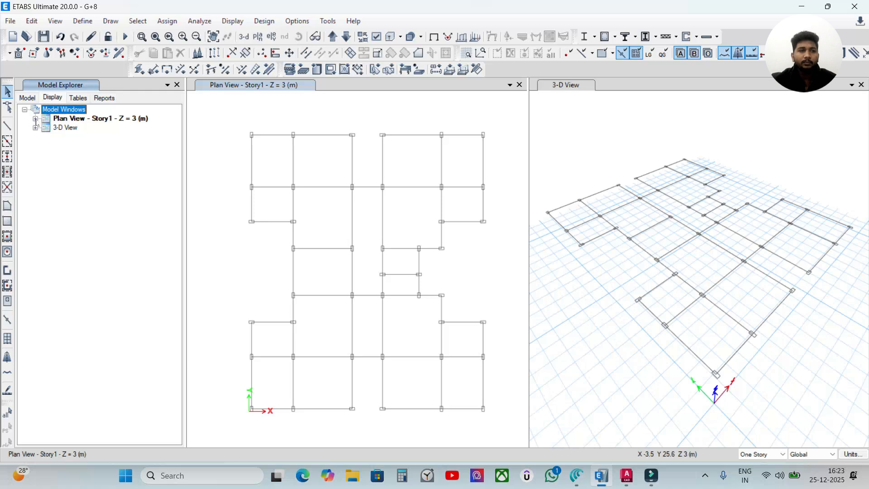
click(35, 119)
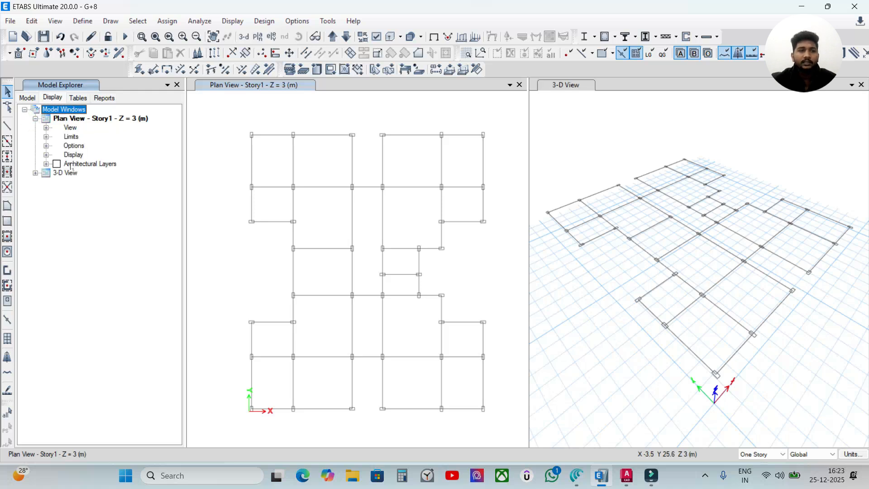
click(46, 165)
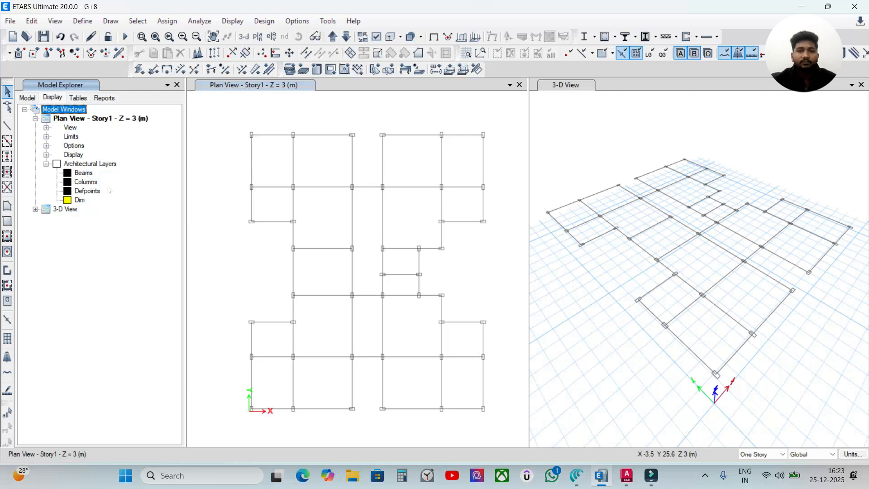
click(87, 175)
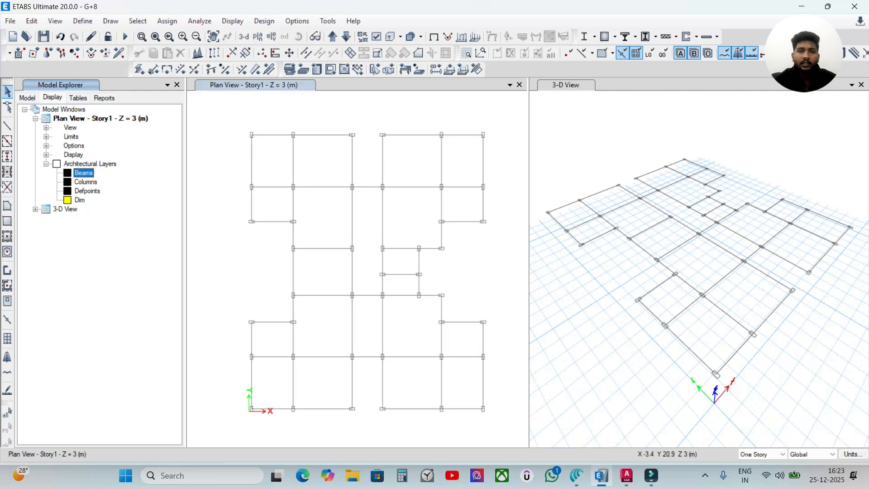
right_click(91, 176)
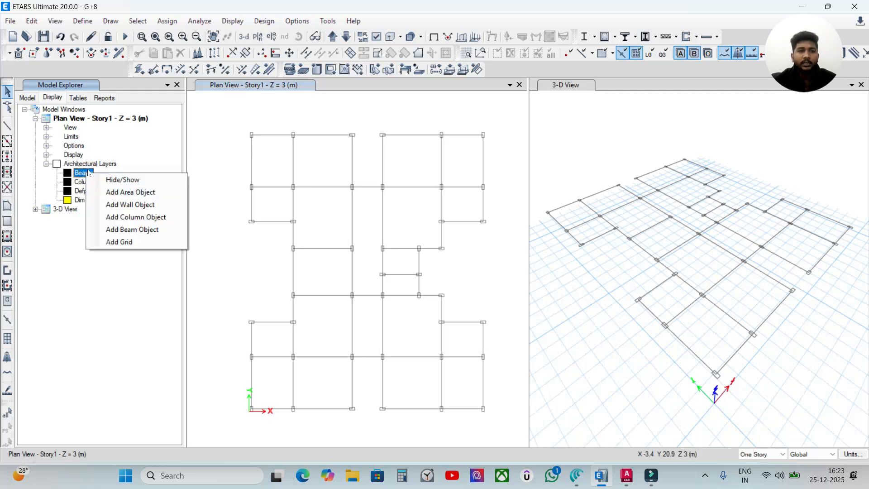
click(135, 230)
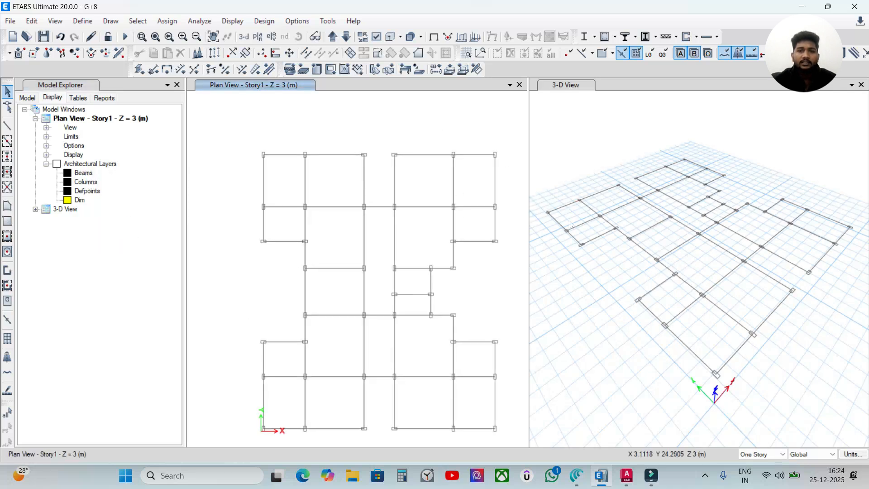
Check the new beam objects in the Story1 plan by selecting them, and clear the selection
click(428, 156)
scroll(427, 156, up, 9)
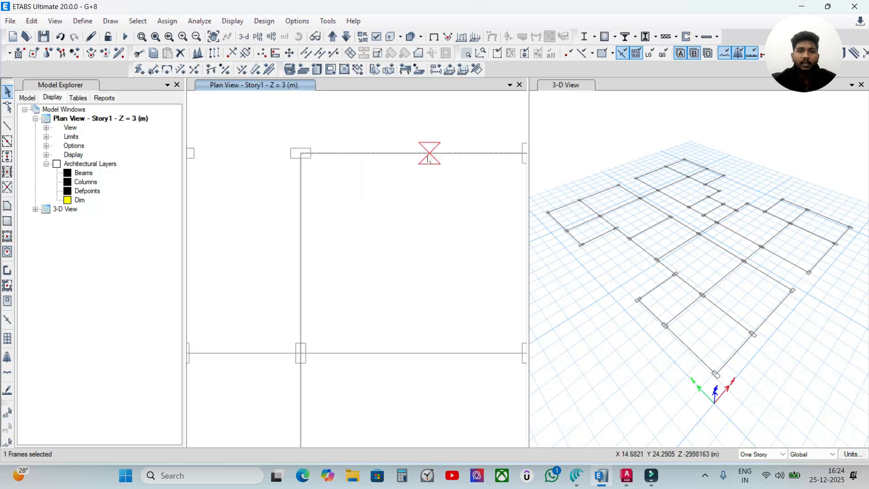
scroll(336, 156, down, 12)
drag(432, 137, 231, 343)
key(Escape)
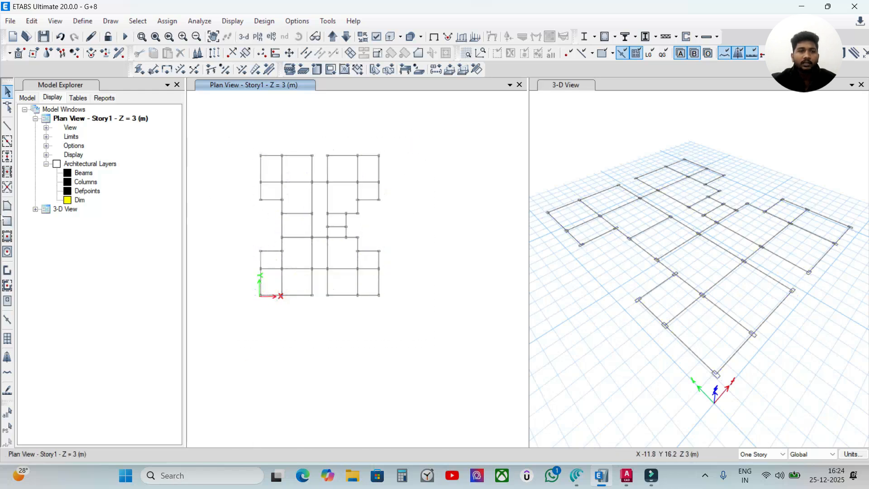
Add column objects from the Columns architectural layer of the Story1 plan view
click(85, 182)
scroll(359, 202, up, 2)
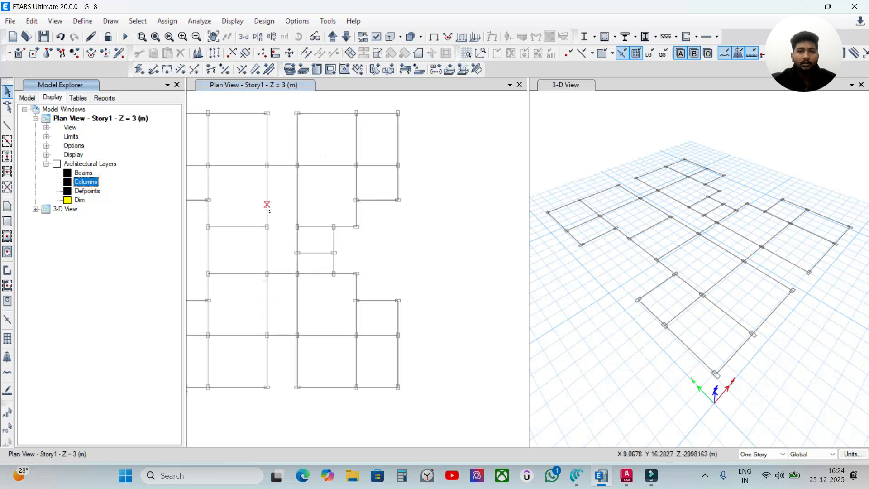
middle_drag(294, 267, 355, 267)
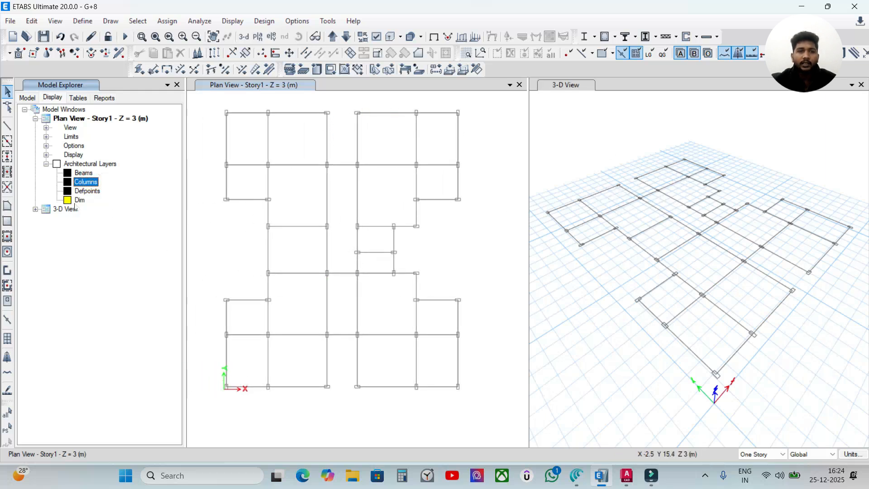
right_click(86, 183)
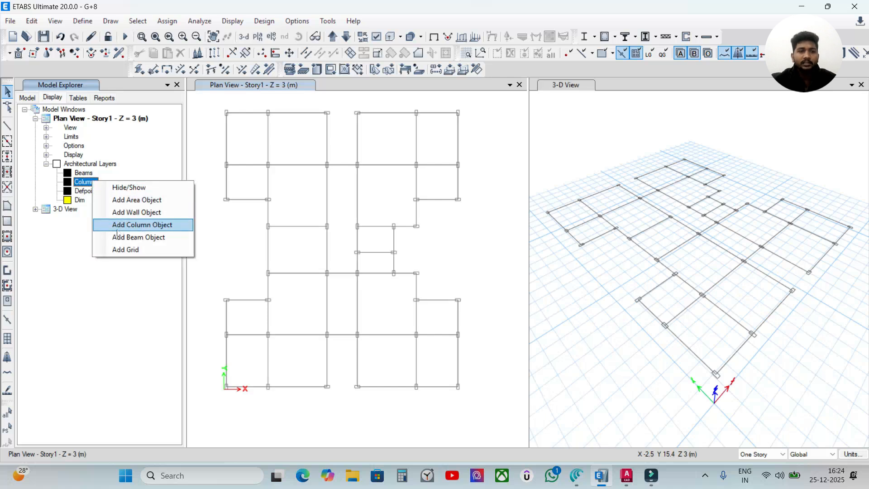
click(146, 225)
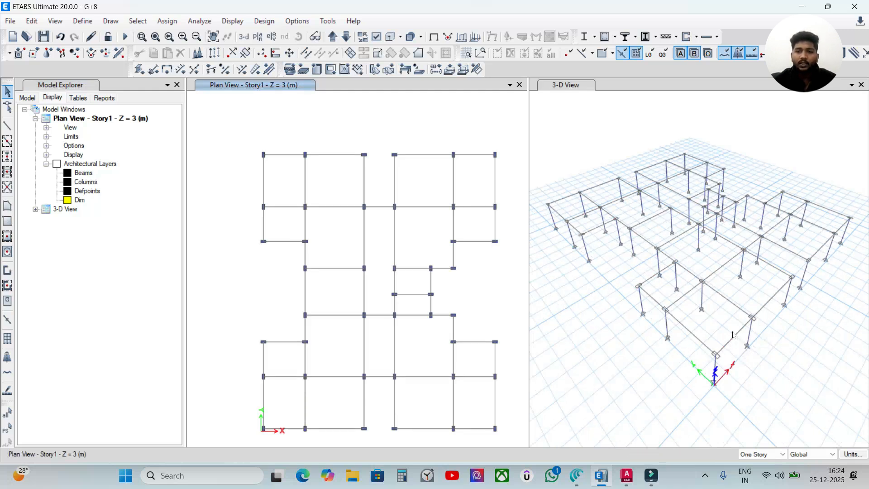
Inspect the section property assignment of the frame object at the building's origin corner in the 3-D view
right_click(720, 350)
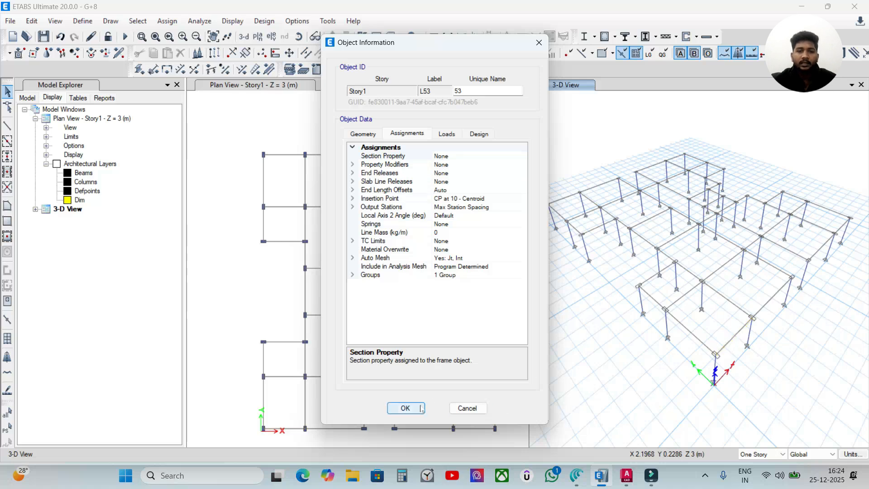
click(409, 408)
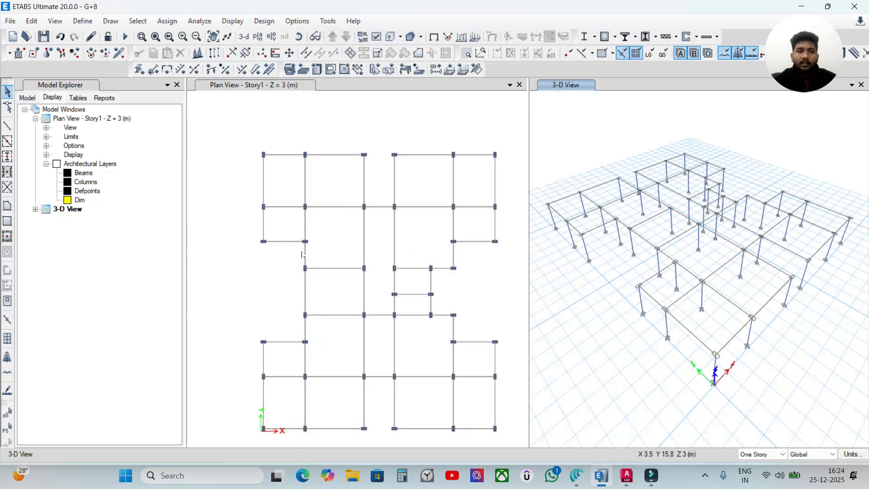
Switch to the Canva design for the G+8 storey building and review the material grades and the beam, column and slab sizes
click(574, 480)
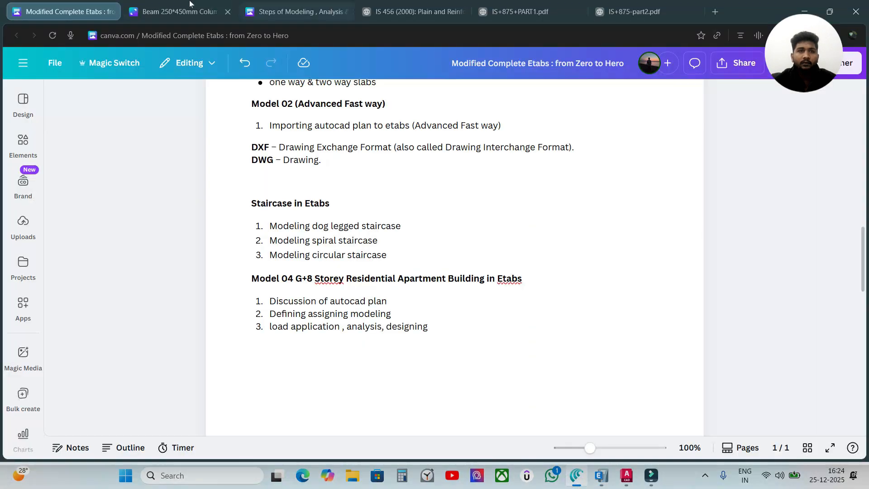
click(185, 11)
click(638, 274)
drag(654, 168, 700, 123)
click(766, 132)
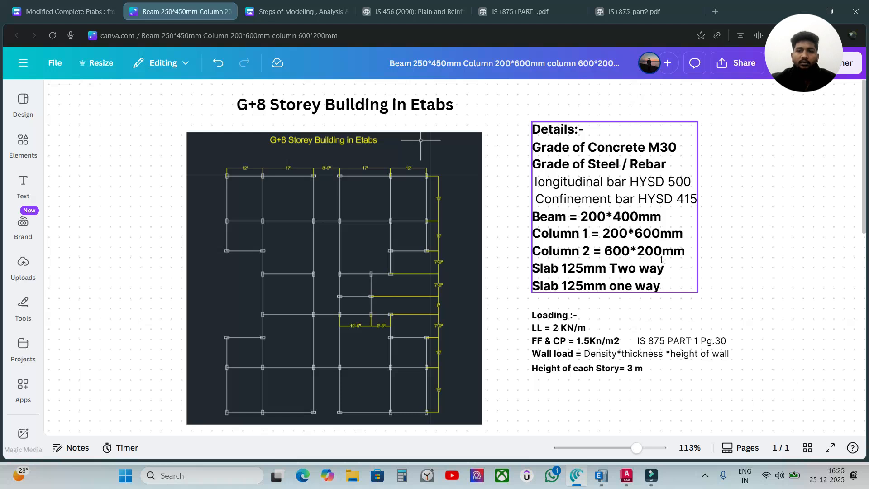
click(613, 233)
drag(698, 121, 664, 156)
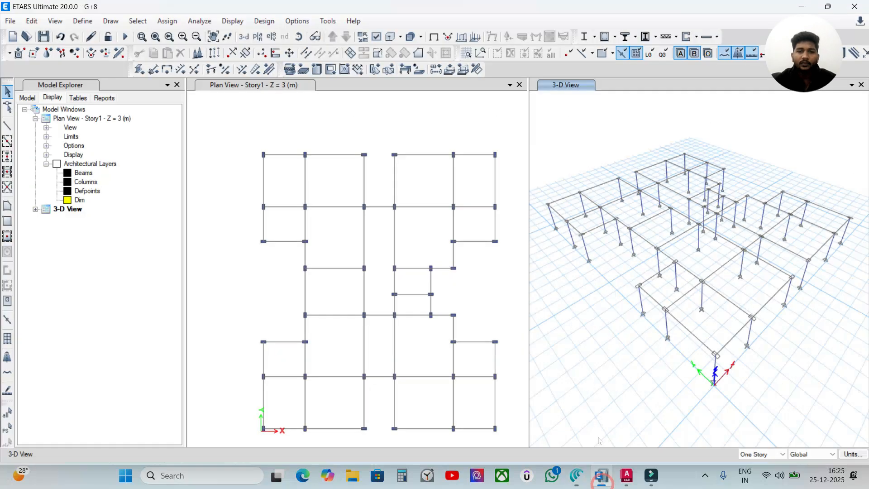
Switch back to ETABS and hide the Beams and Columns architectural layers of the Story1 plan view
click(601, 429)
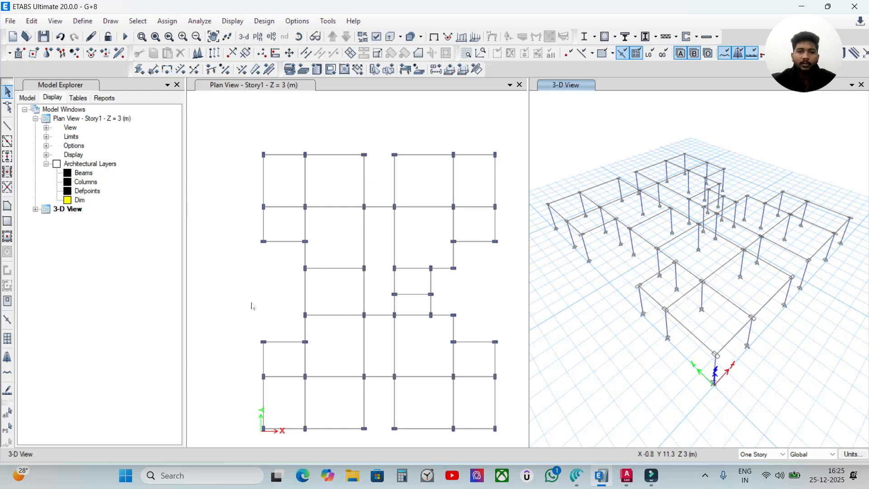
click(83, 173)
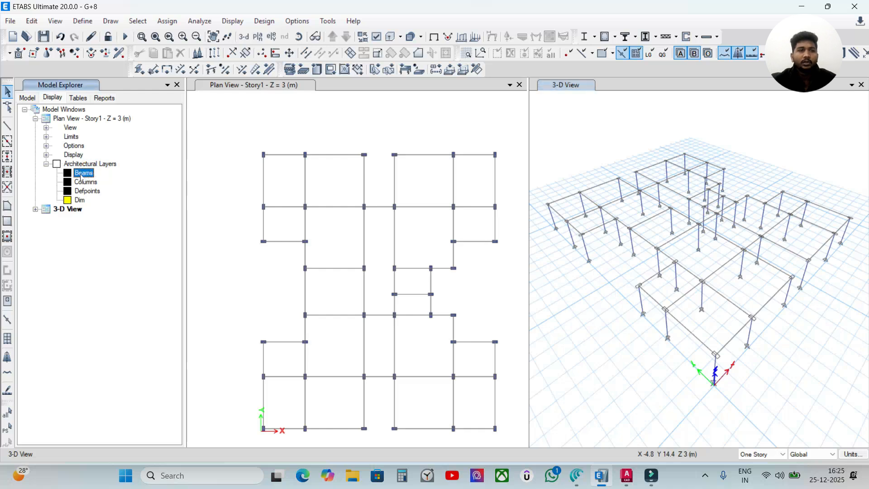
right_click(86, 176)
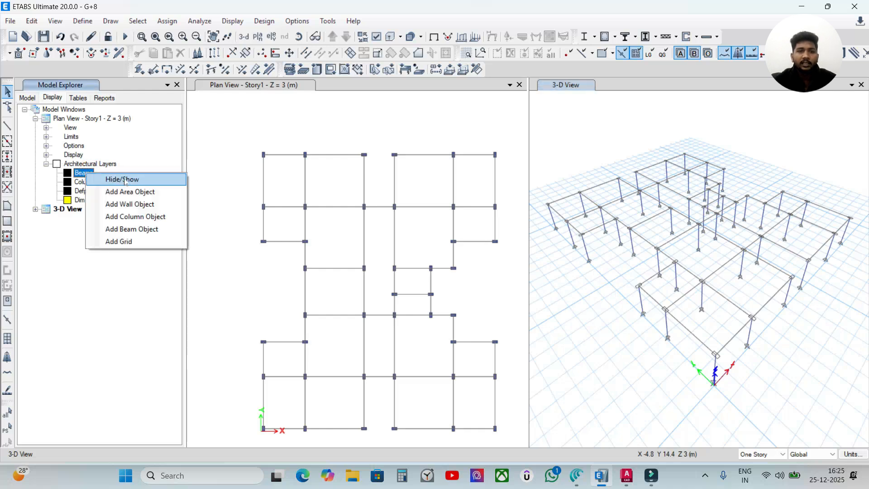
click(126, 180)
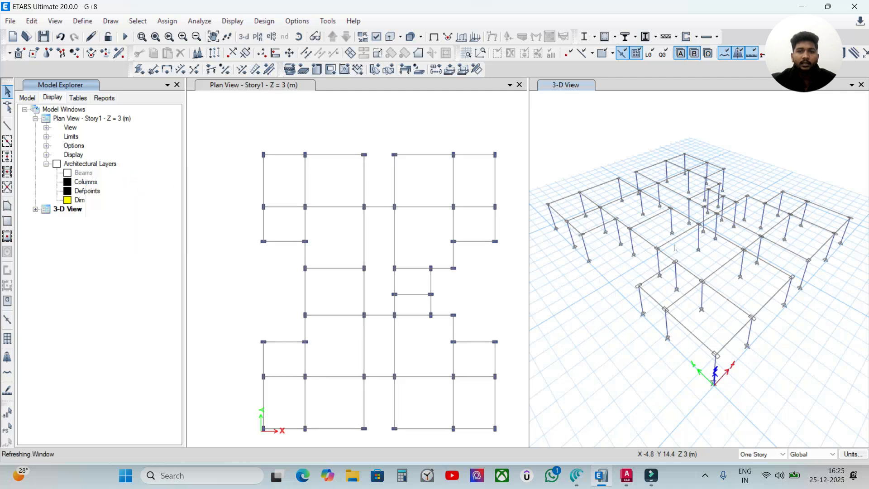
click(85, 181)
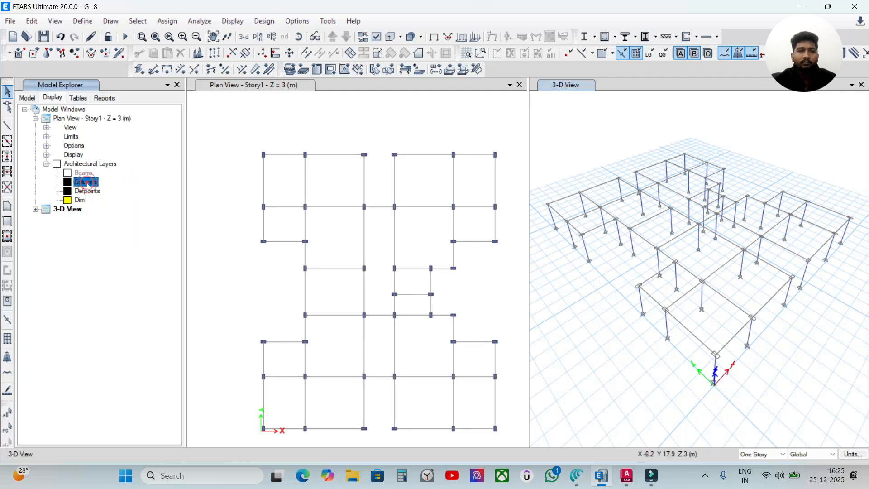
right_click(87, 183)
click(115, 191)
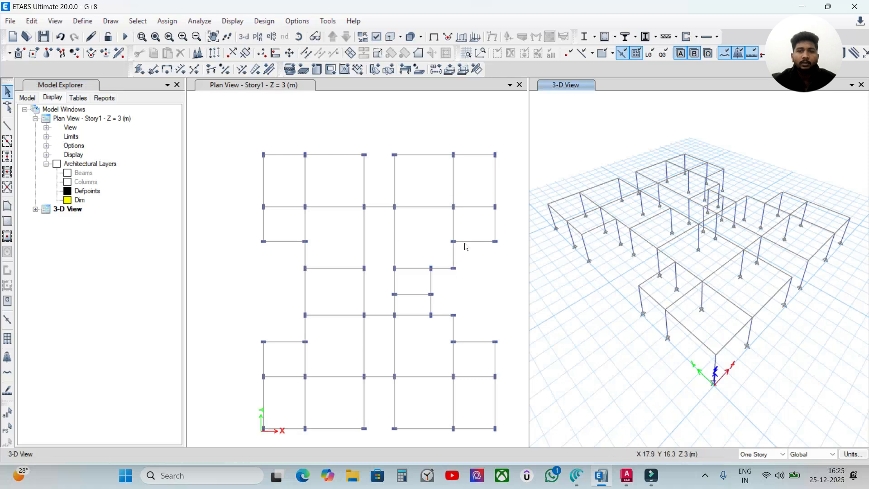
Inspect the section property assignment of a Y-direction beam in the upper-right wing of the Story1 plan
click(454, 225)
right_click(454, 225)
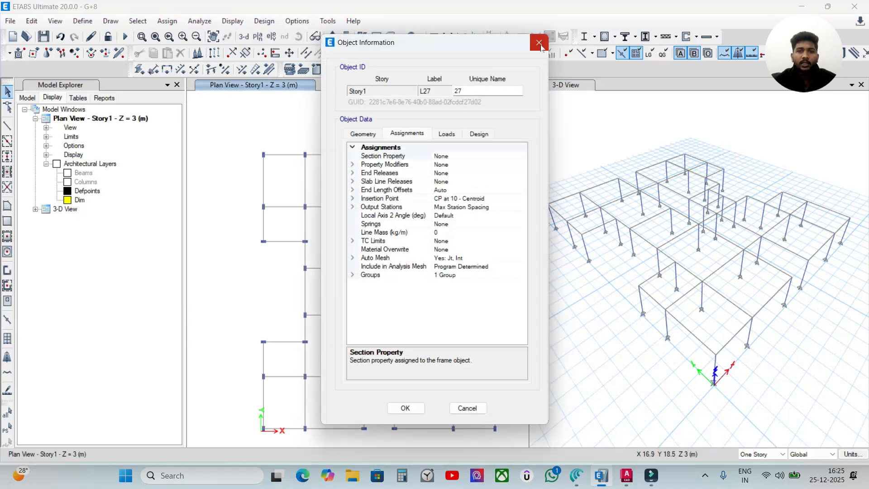
click(535, 36)
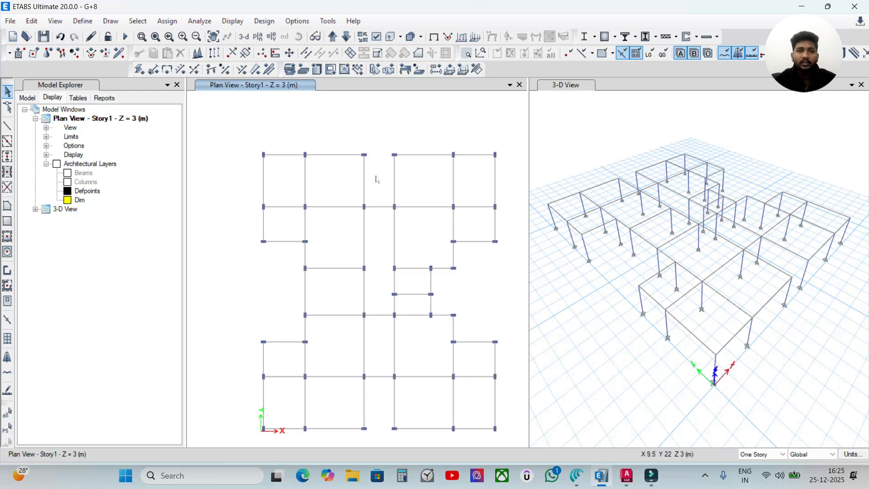
drag(293, 199, 263, 222)
click(308, 198)
drag(344, 180, 310, 192)
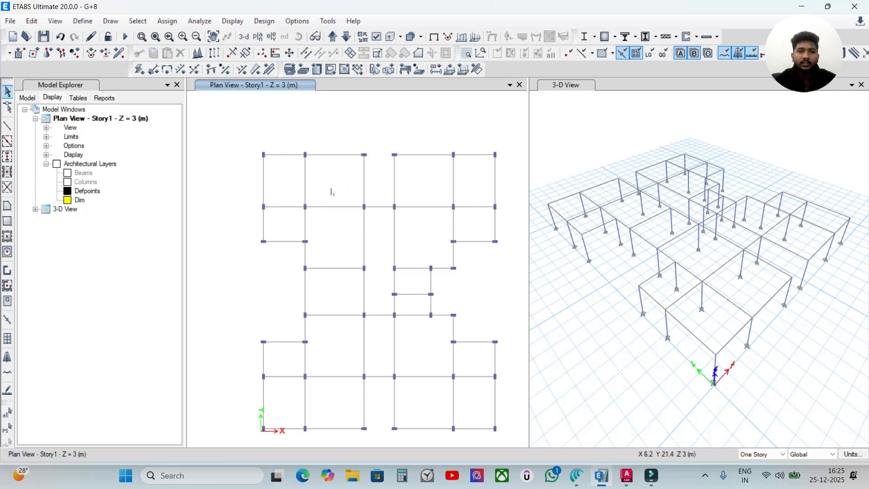